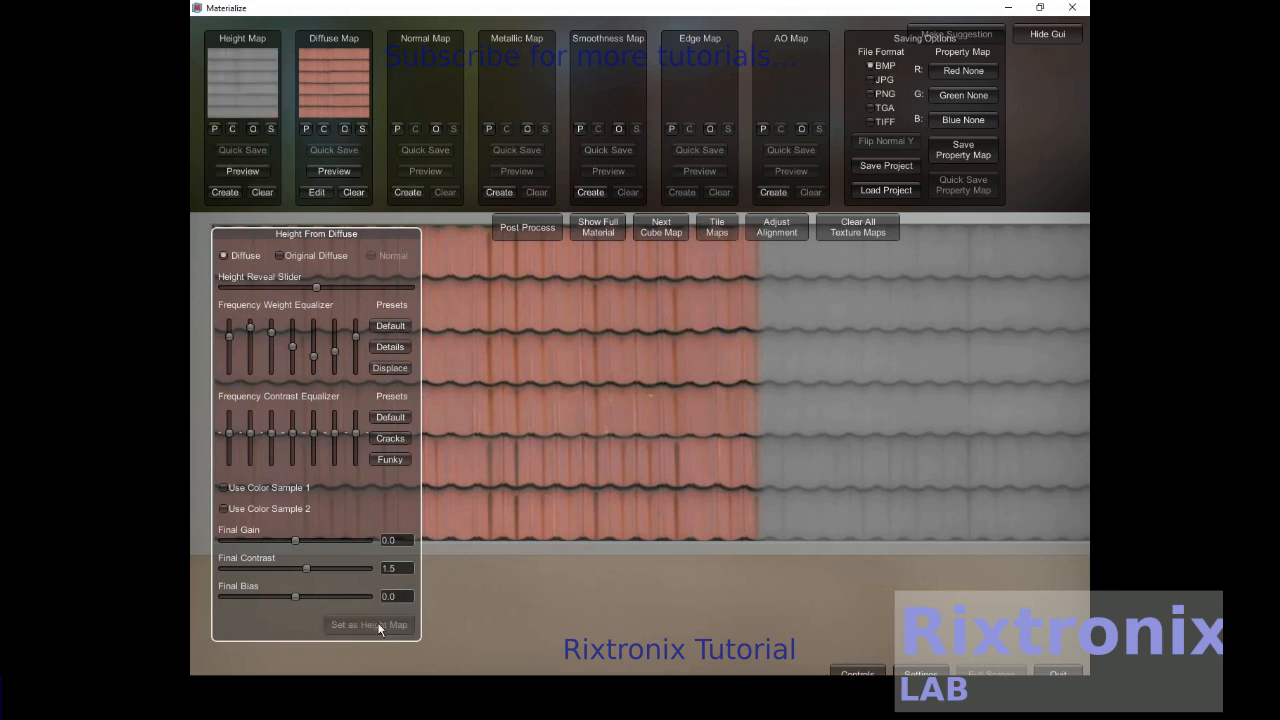
# - Create the normal map from the height map using the Crisp frequency preset
pyautogui.click(407, 192)
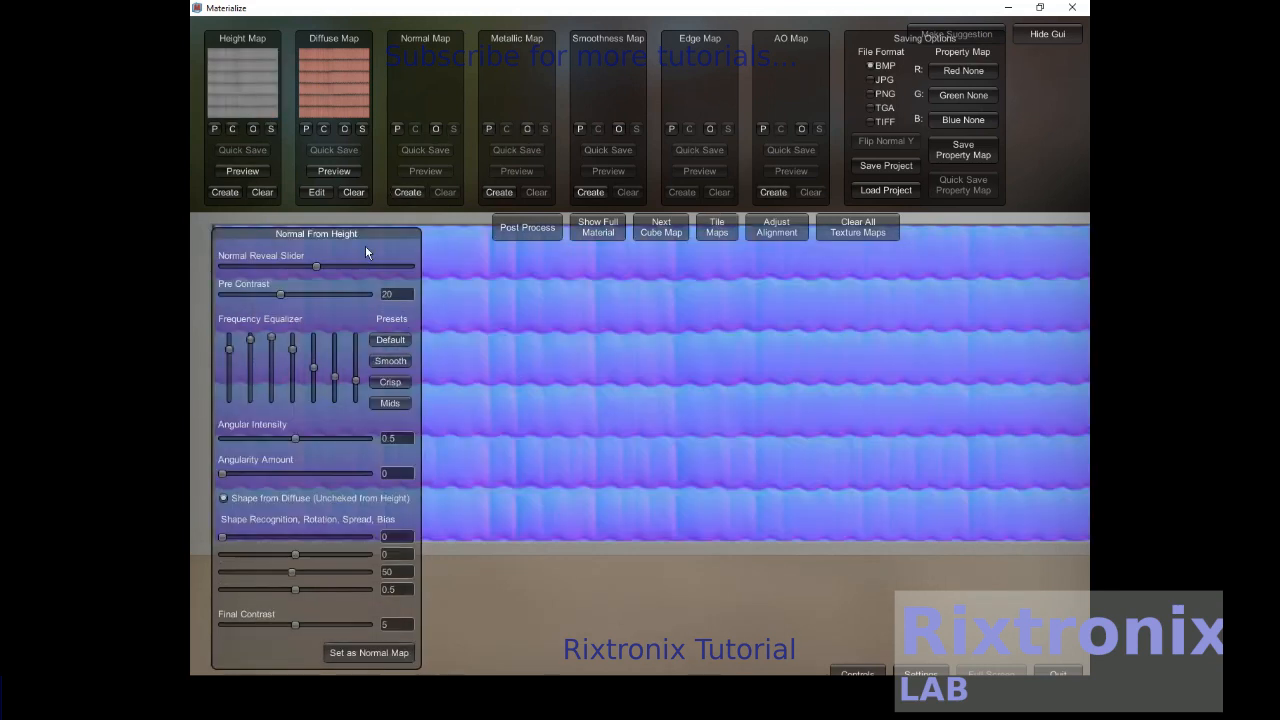
pyautogui.click(384, 387)
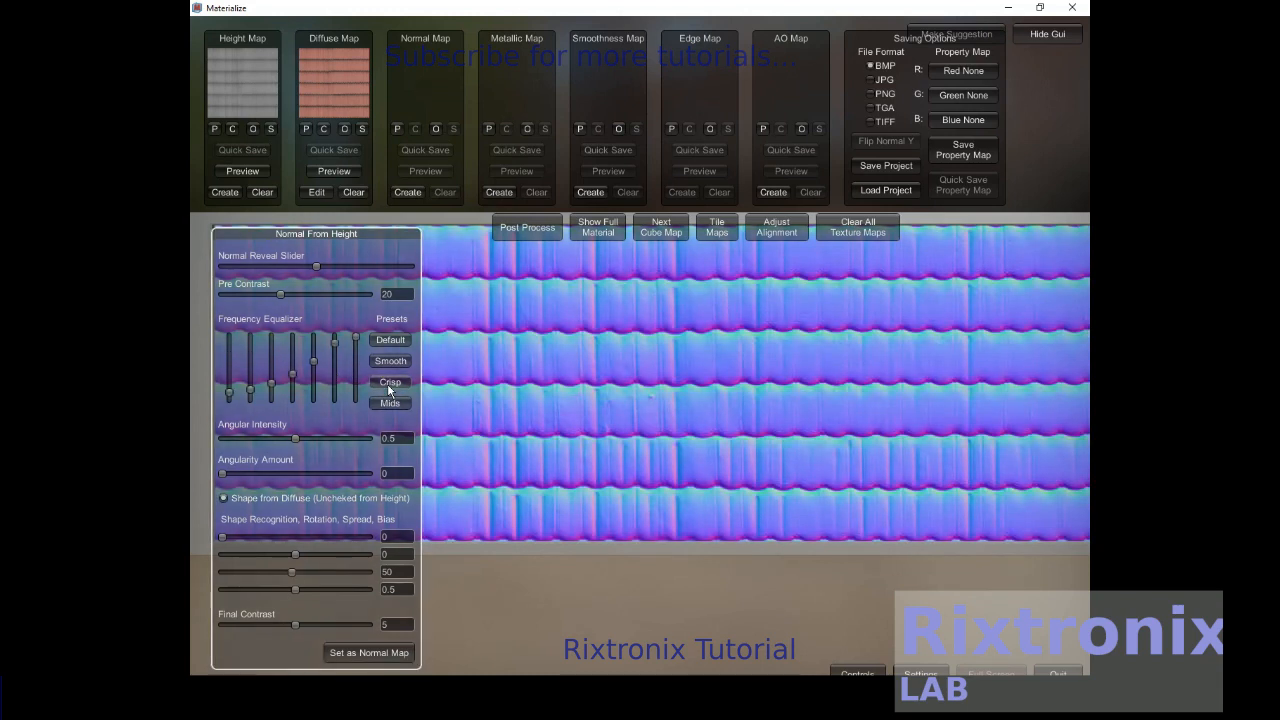
pyautogui.click(368, 653)
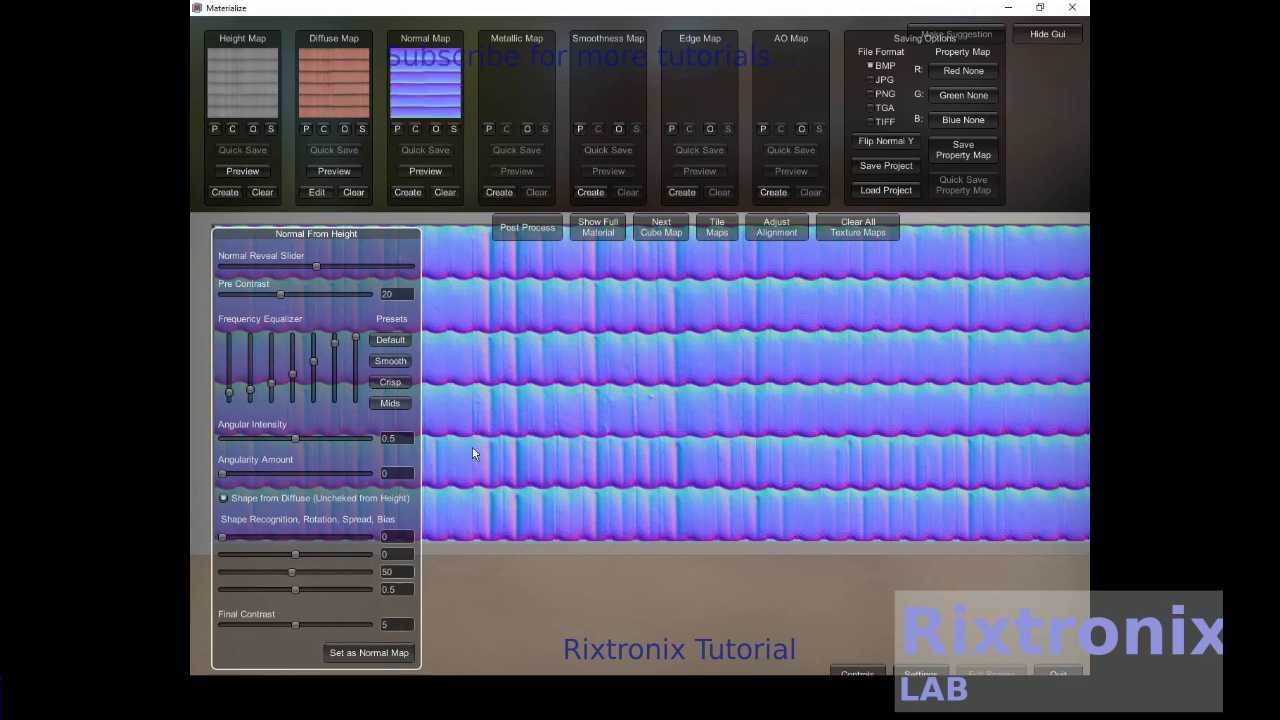
# - Create the smoothness map from the diffuse with Base Smoothness set to about 0.0865
pyautogui.click(591, 193)
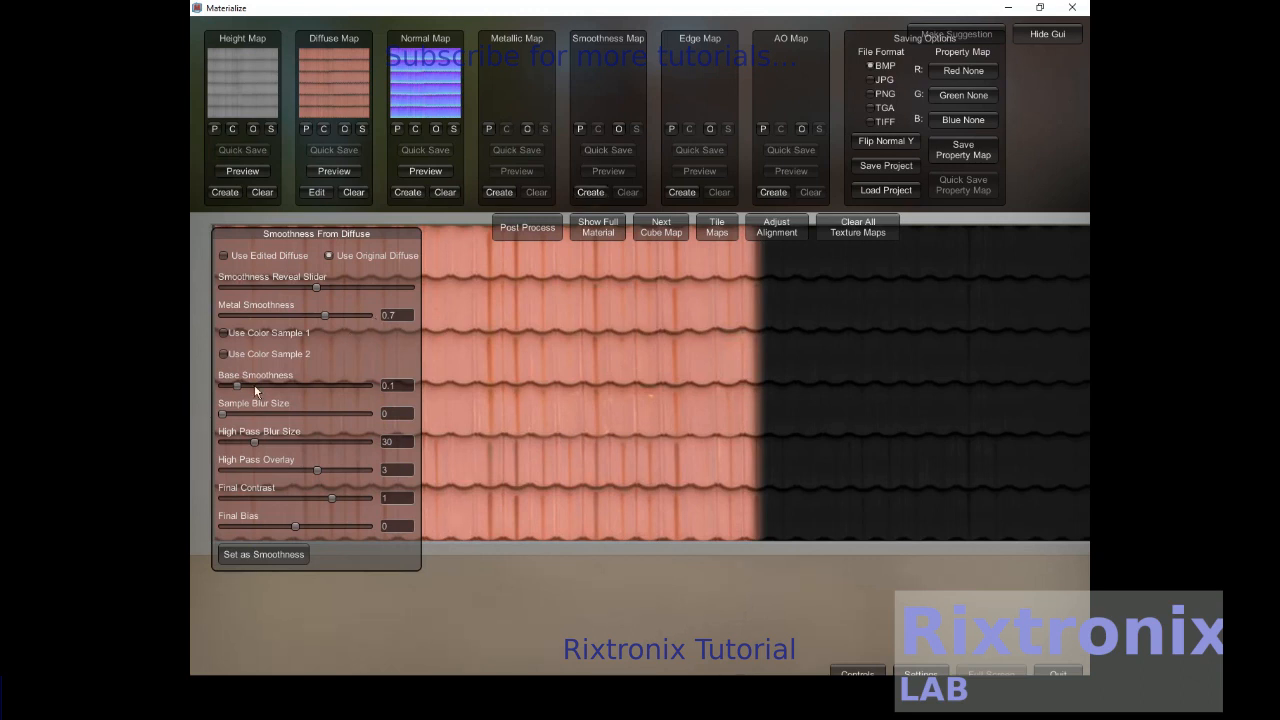
pyautogui.moveTo(254, 384); pyautogui.dragTo(251, 385)
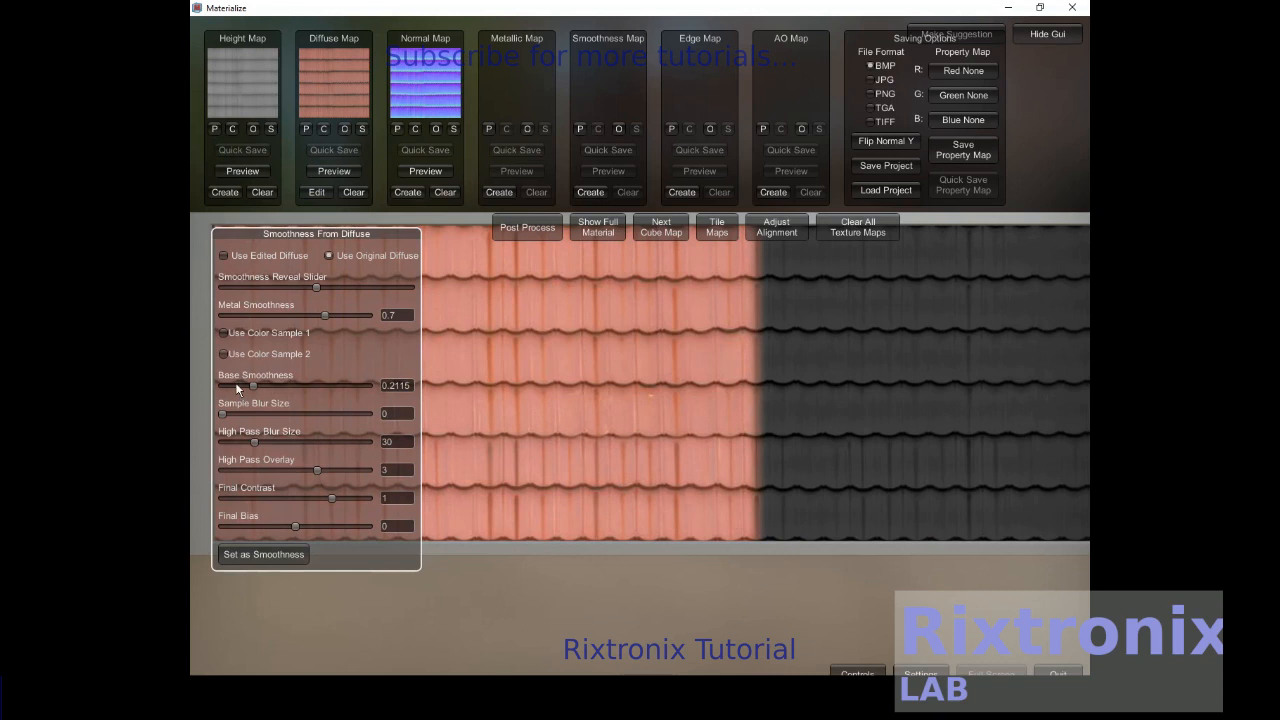
pyautogui.click(238, 385)
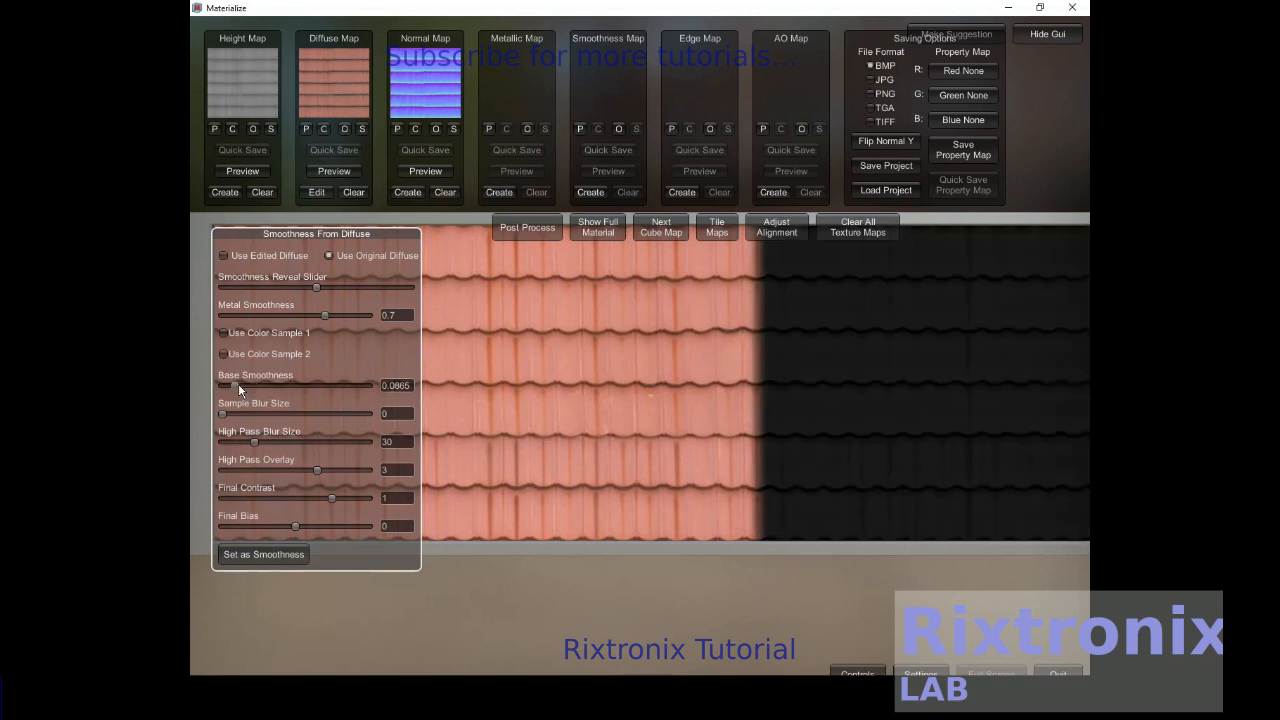
pyautogui.click(266, 554)
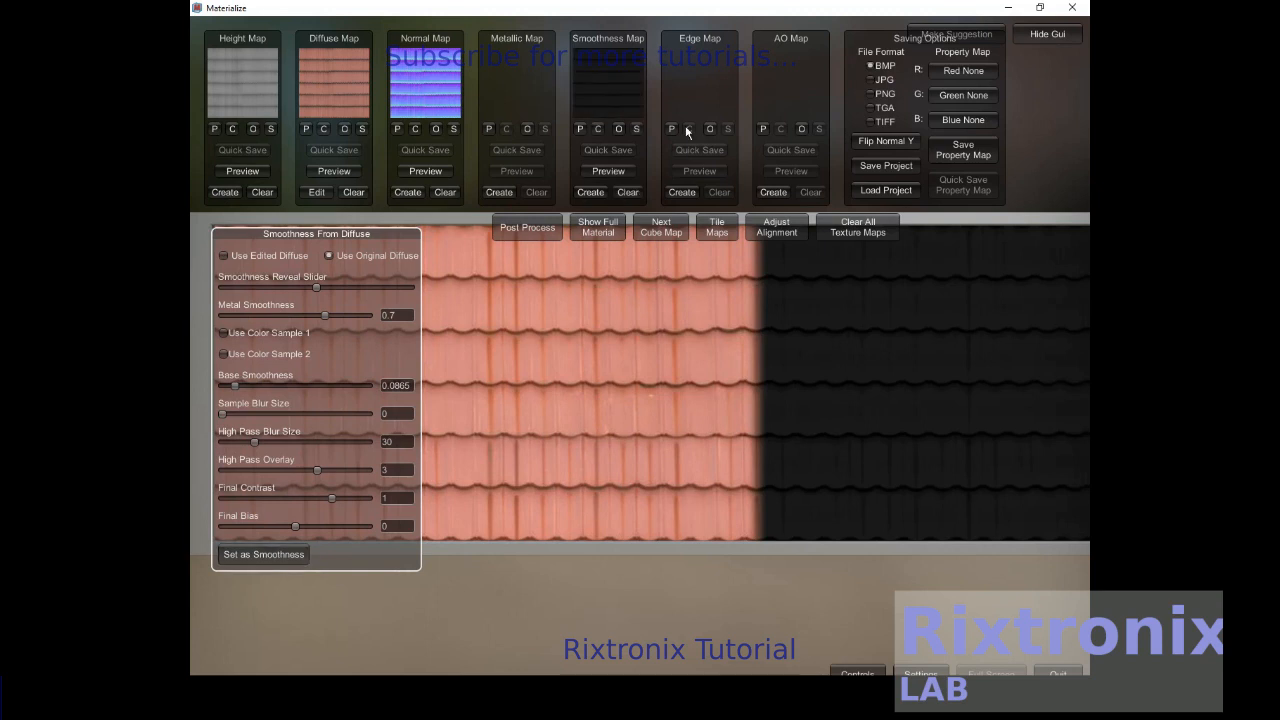
# - Create the edge map from the normal, trying the Soft preset and applying the Tight preset
pyautogui.click(682, 193)
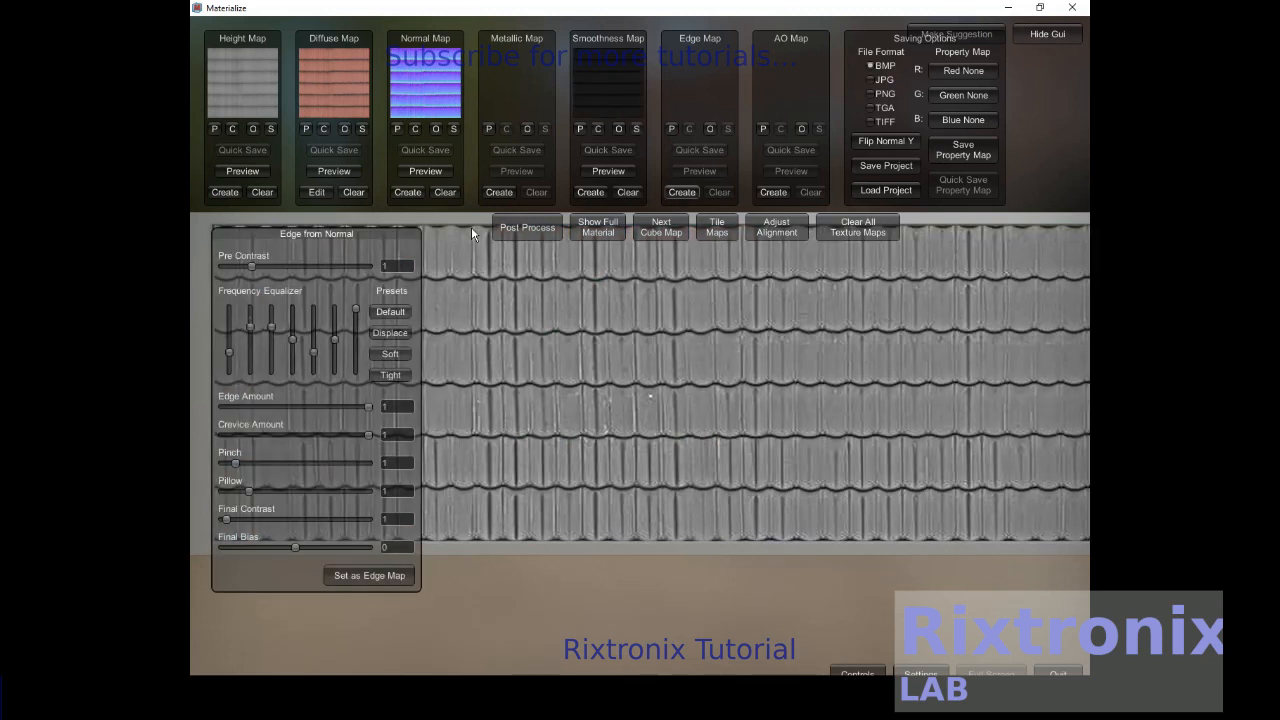
pyautogui.click(389, 354)
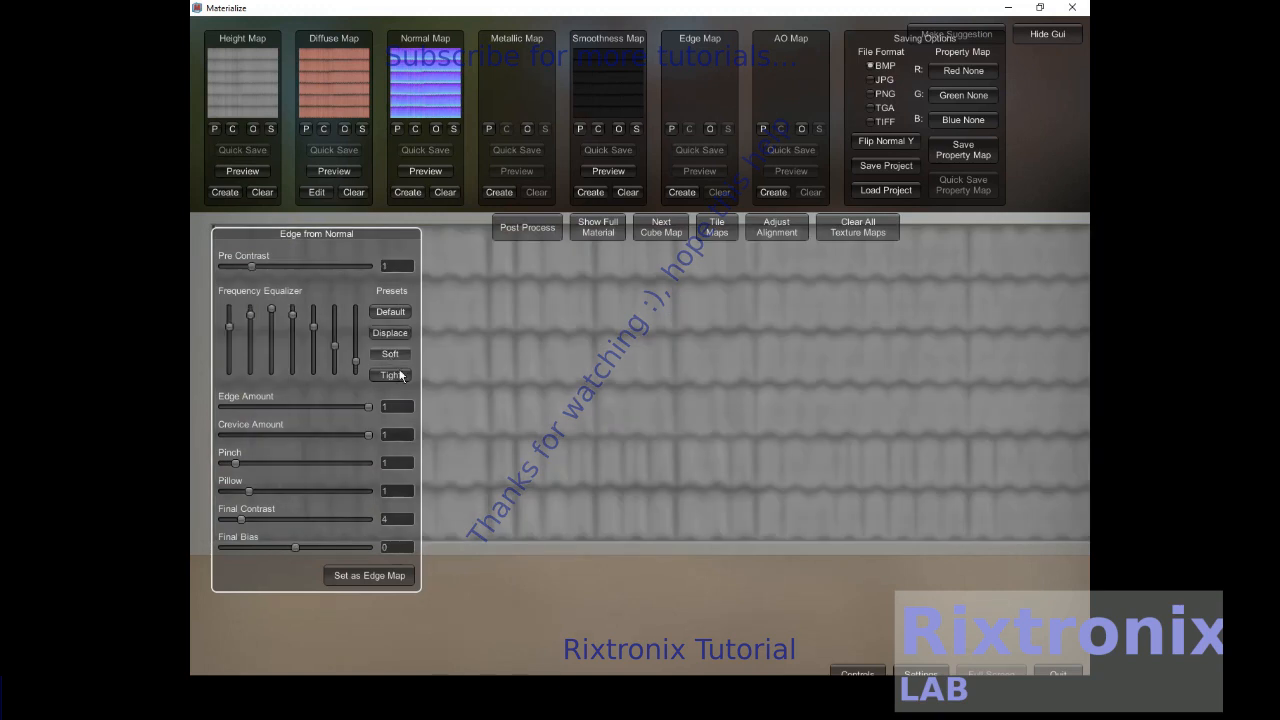
pyautogui.click(396, 375)
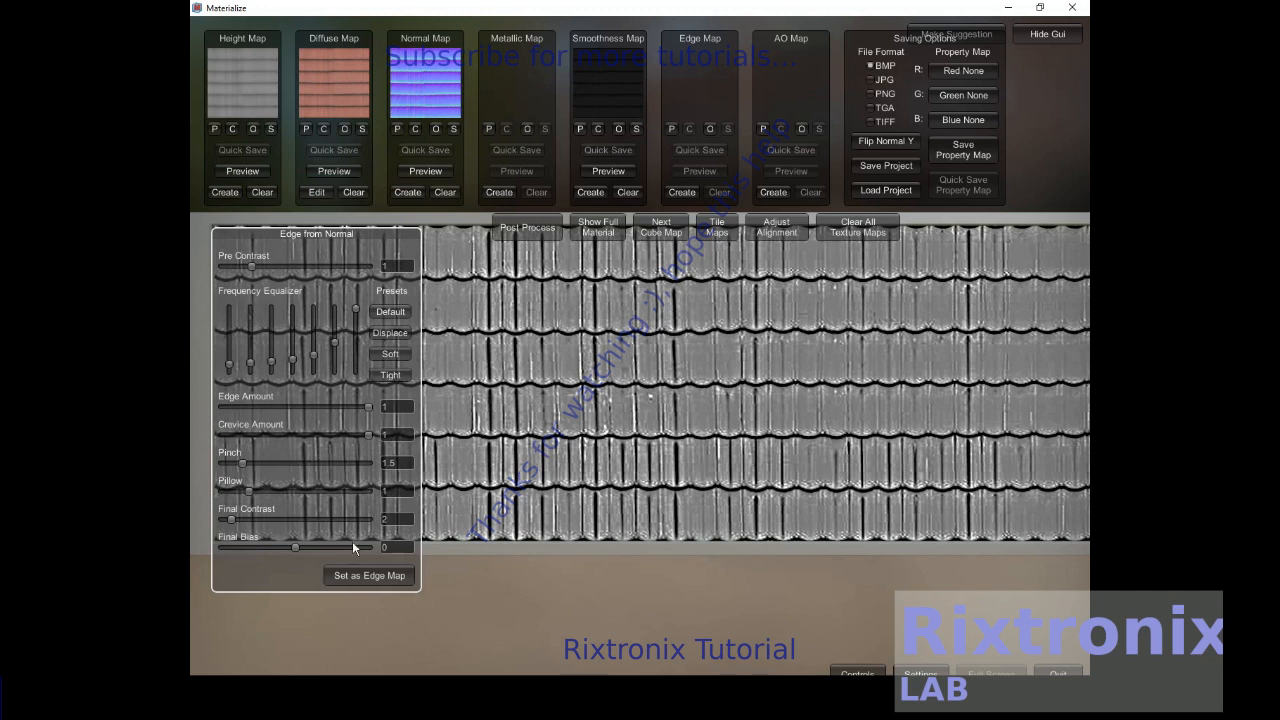
pyautogui.click(369, 575)
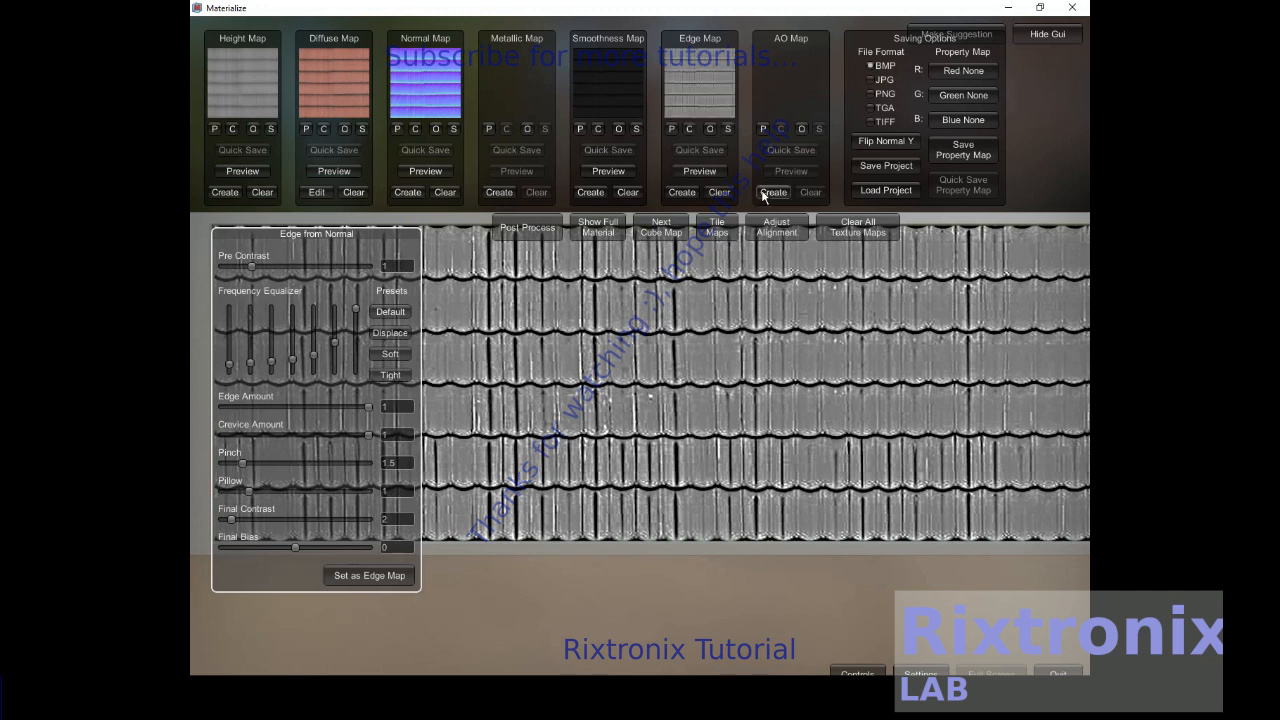
# - Create the ambient occlusion map with AO Power raised to about 5.38
pyautogui.click(773, 192)
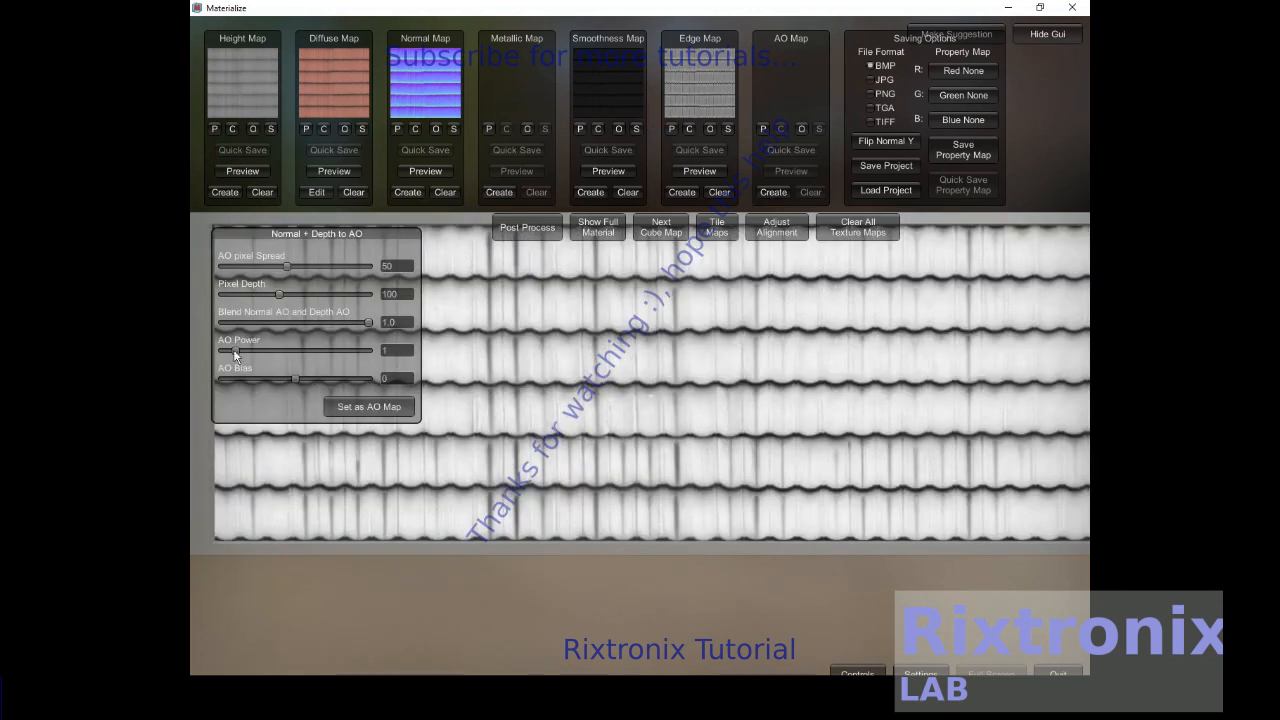
pyautogui.moveTo(235, 350); pyautogui.dragTo(301, 350)
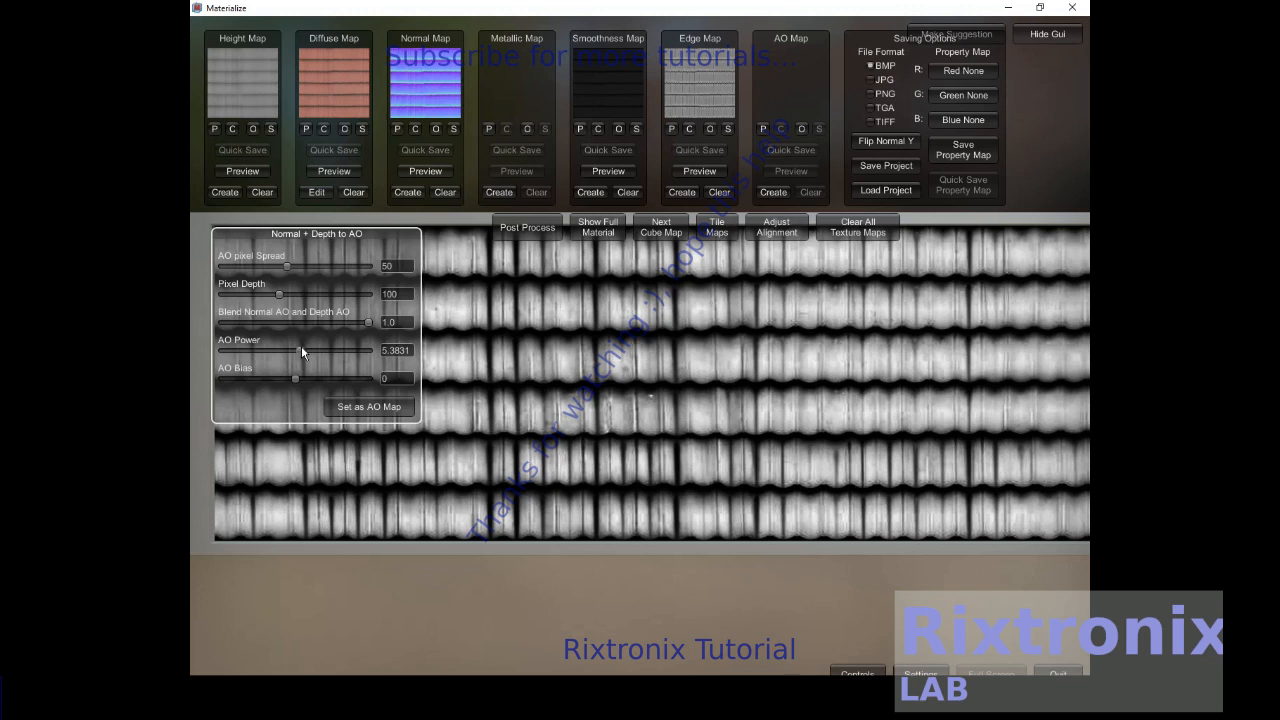
pyautogui.click(382, 409)
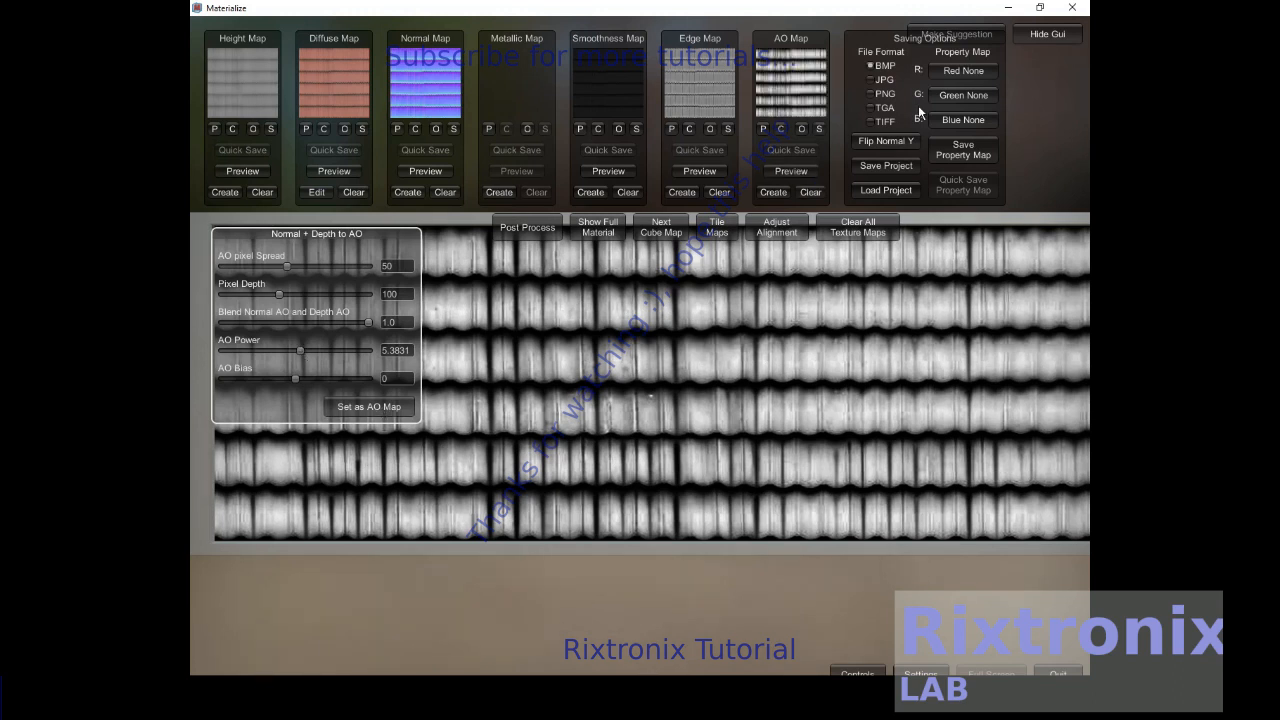
# - Set the save format to JPG and create a new folder named RoofTilesTexture in the Texture folder
pyautogui.click(874, 80)
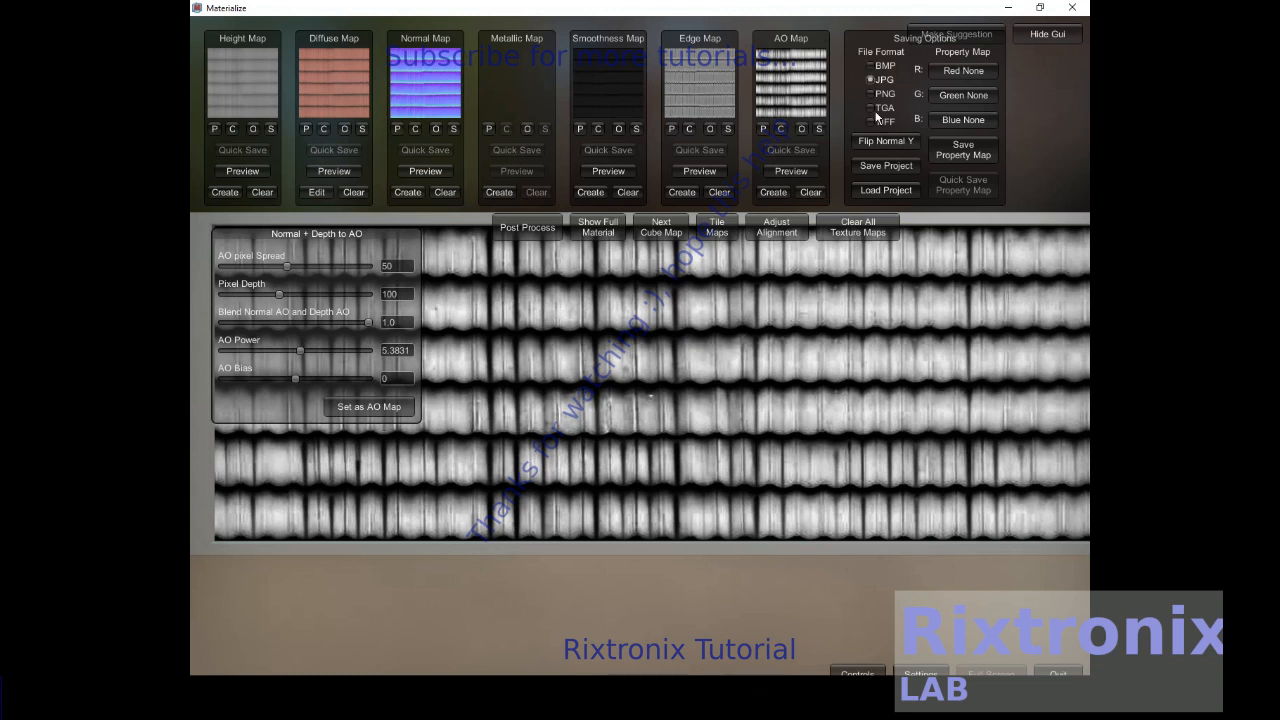
pyautogui.click(885, 165)
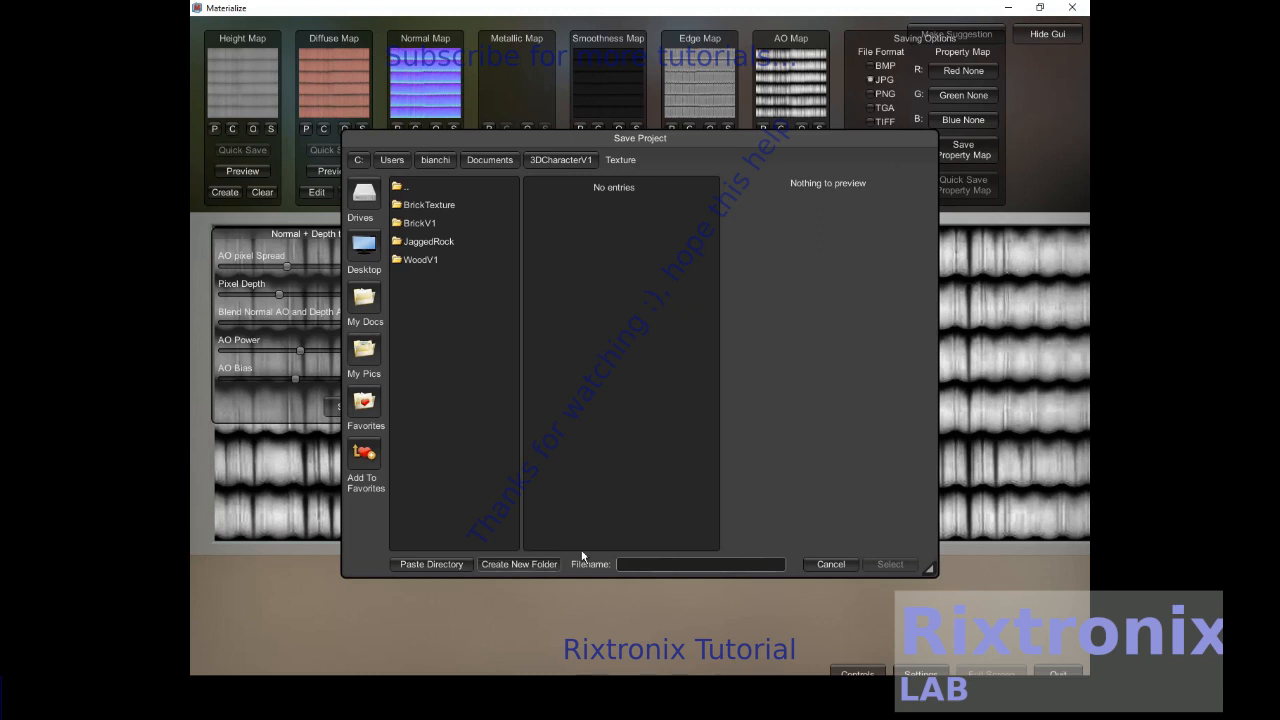
pyautogui.click(519, 564)
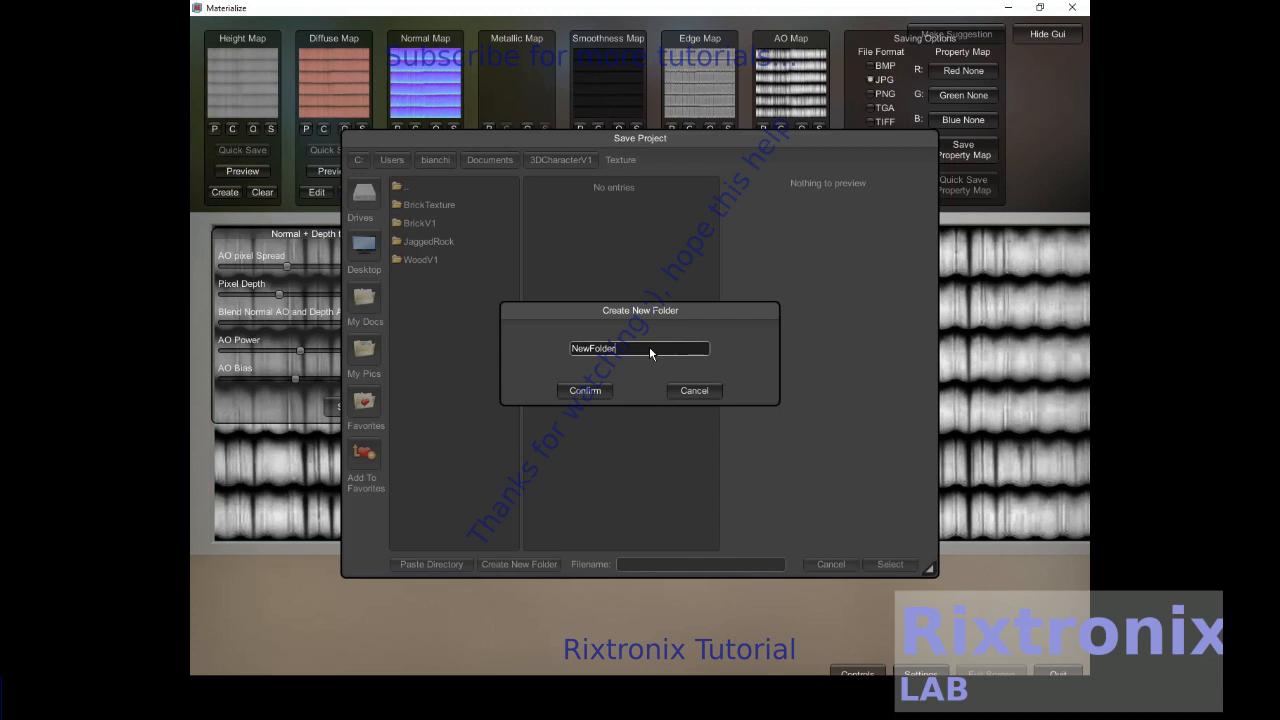
pyautogui.write('RoofTilesTexture')
pyautogui.click(576, 391)
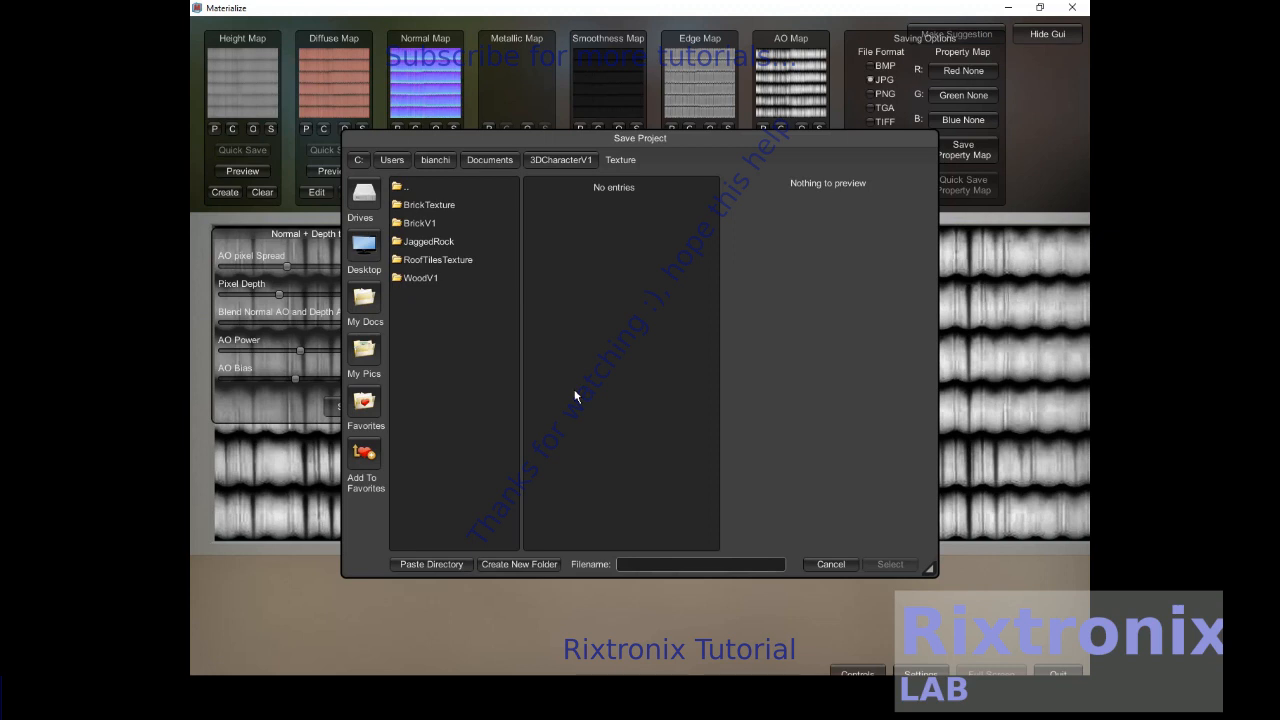
# - Save the project as RealRoofTiles inside the RoofTilesTexture folder
pyautogui.click(438, 260)
pyautogui.click(693, 568)
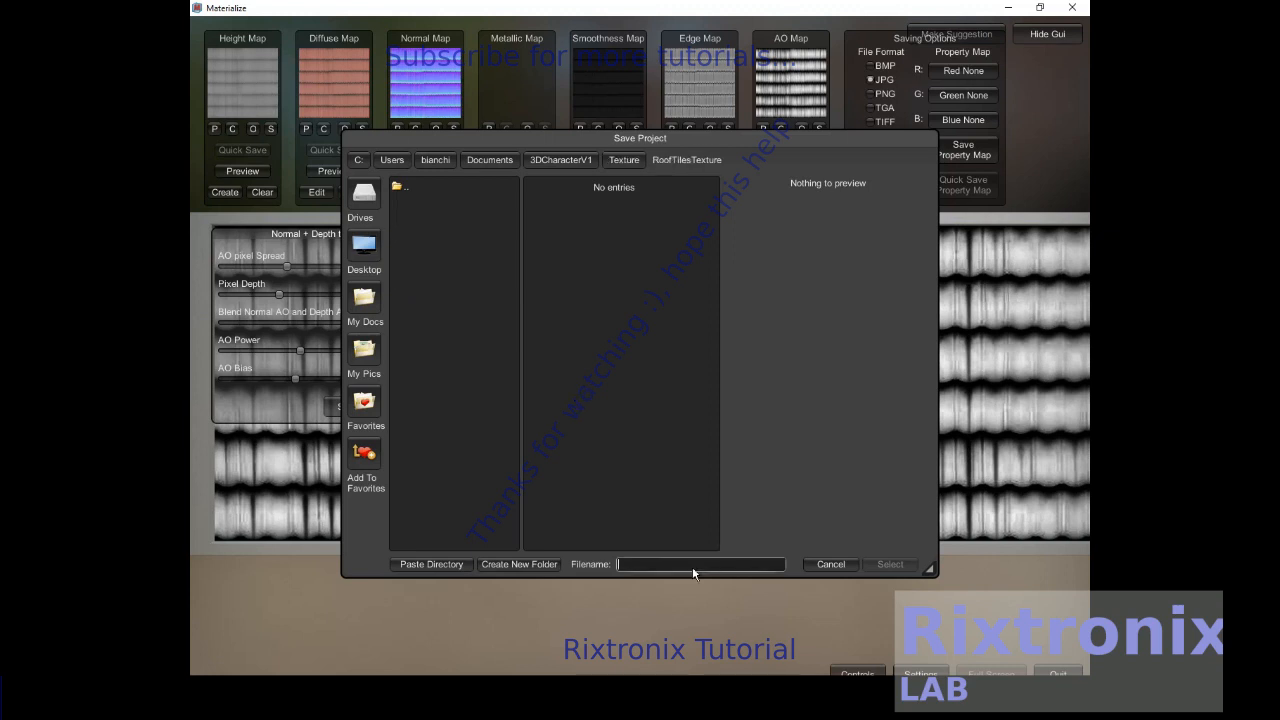
pyautogui.write('Re')
pyautogui.write('alRooftil')
pyautogui.write('les')
pyautogui.click(886, 566)
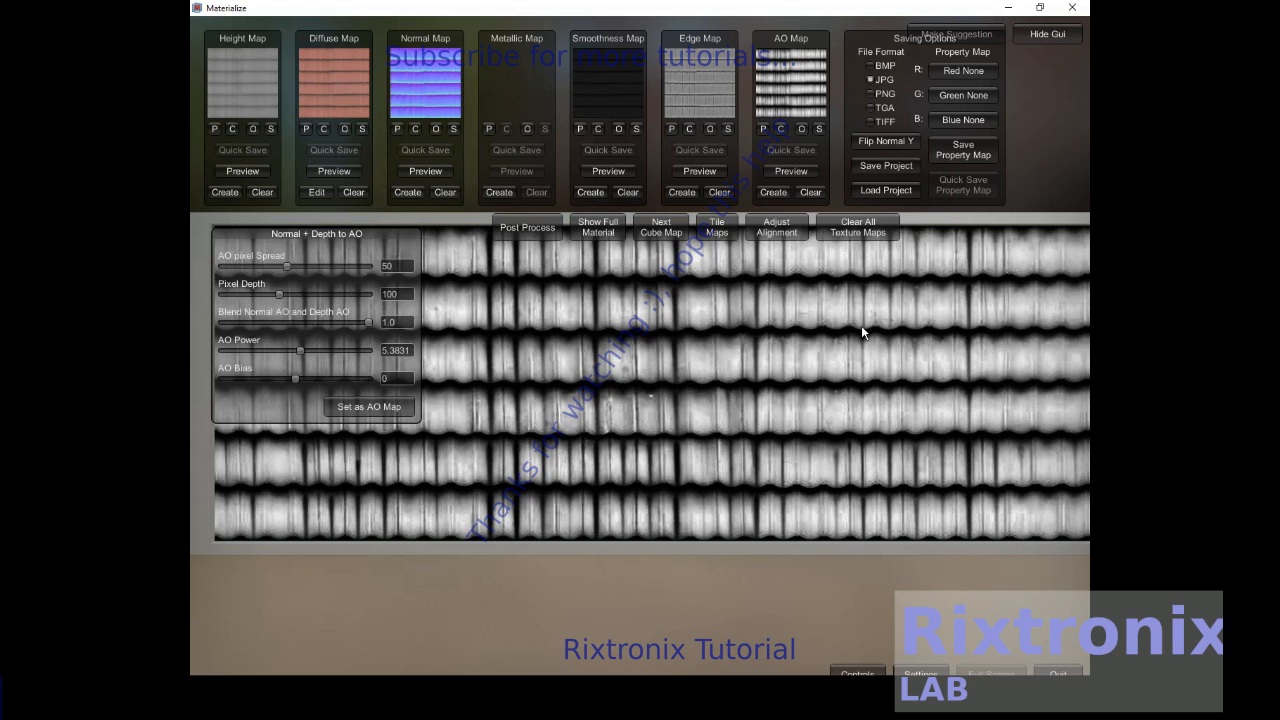
# - Show the full material preview and orbit around the textured model
pyautogui.click(590, 226)
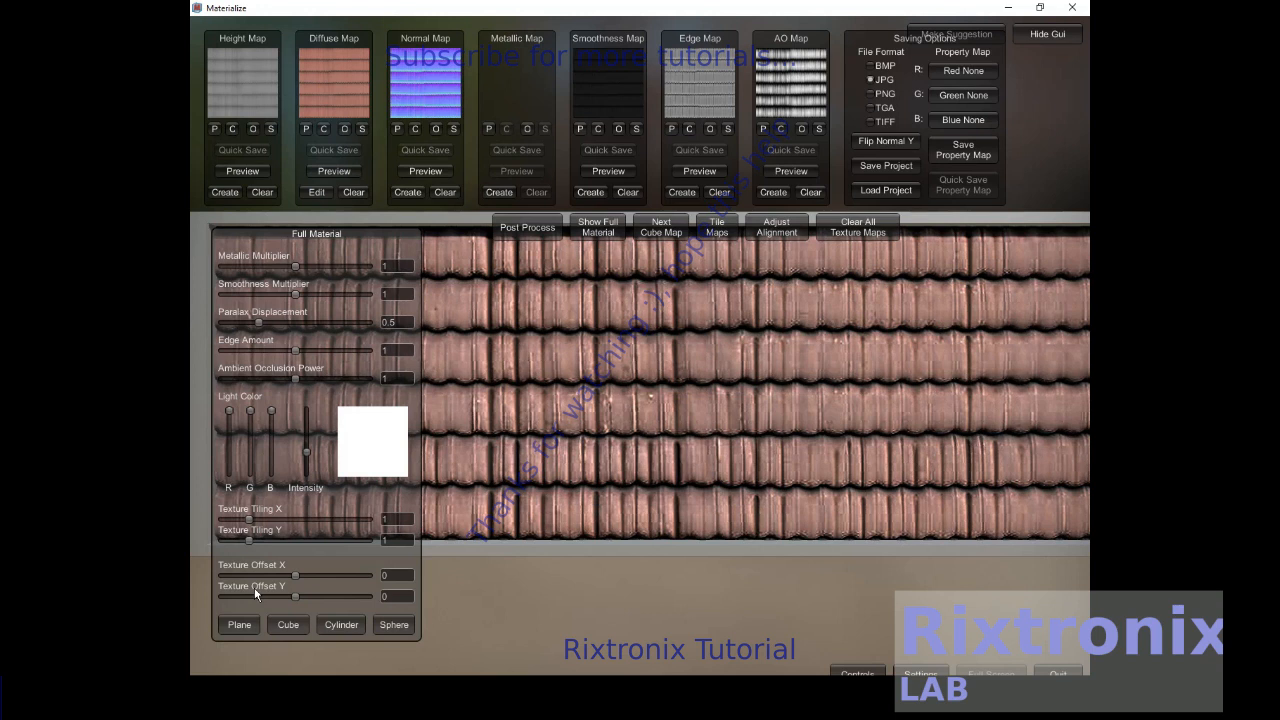
pyautogui.moveTo(760, 390)
pyautogui.mouseDown(button='right')
pyautogui.moveTo(670, 382)
pyautogui.moveTo(770, 368)
pyautogui.mouseUp(button='right')
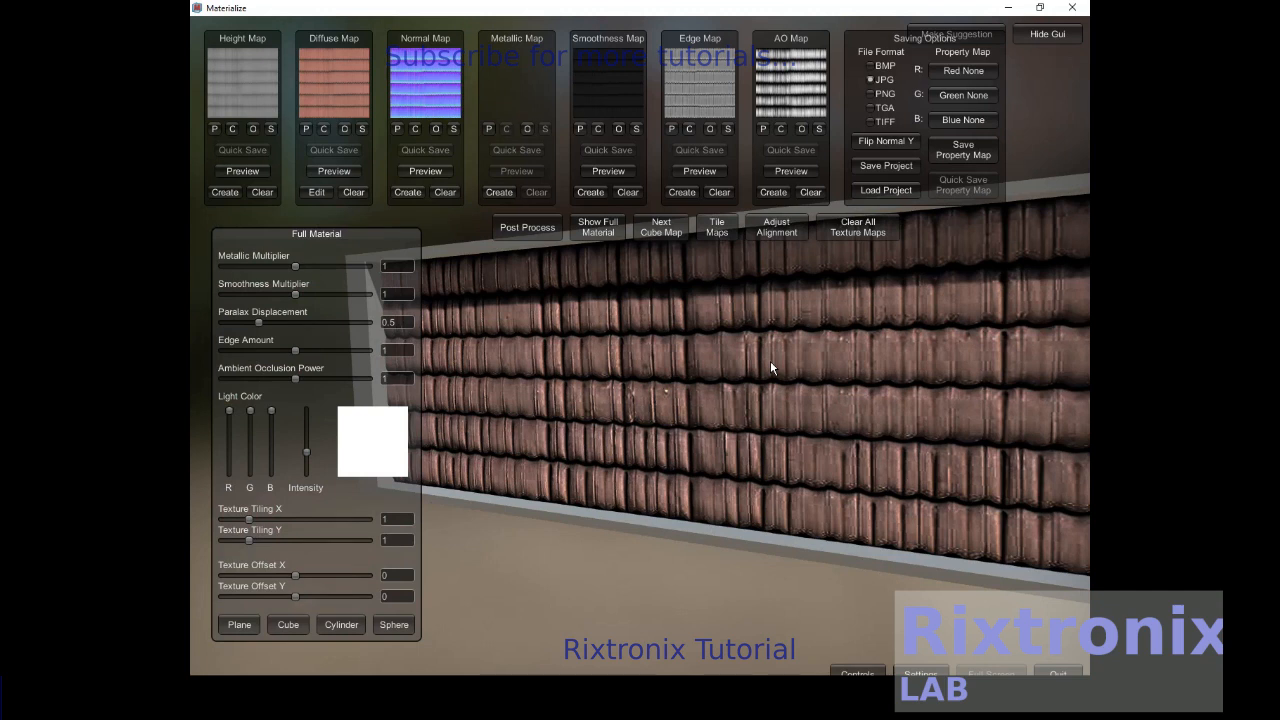
pyautogui.moveTo(770, 365); pyautogui.dragTo(688, 365, button='right')
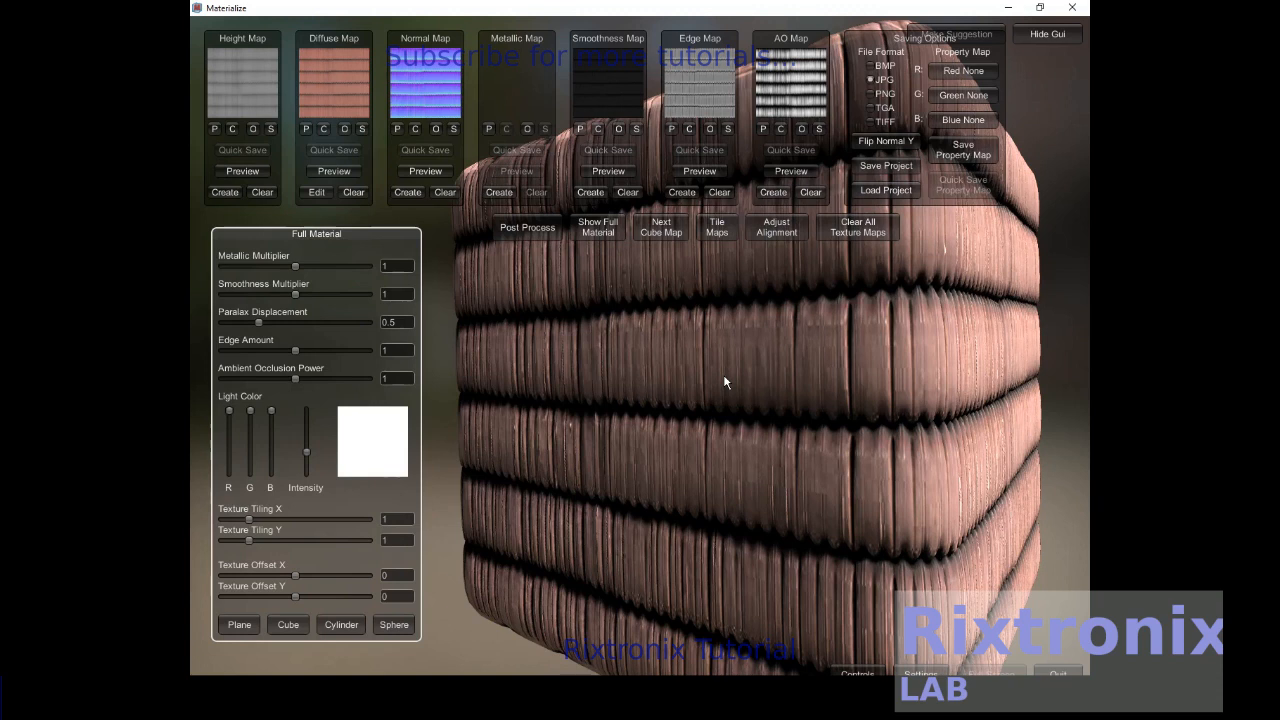
pyautogui.moveTo(724, 377); pyautogui.dragTo(680, 395, button='right')
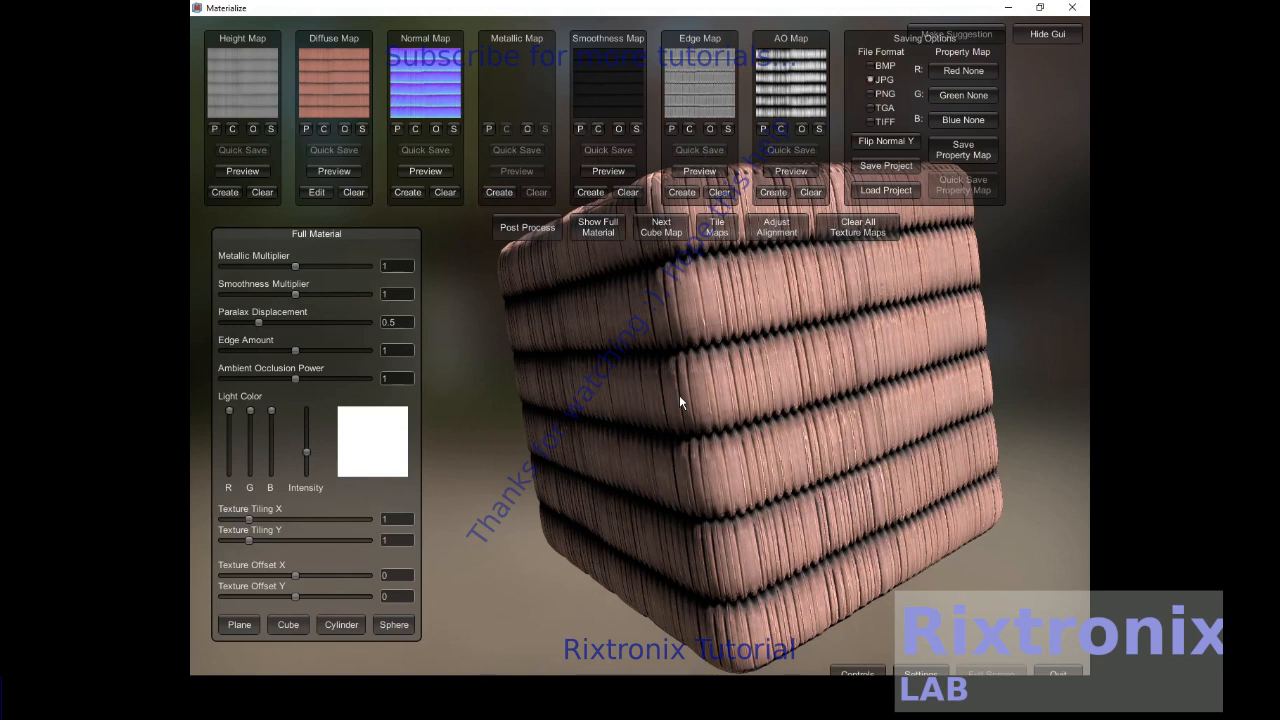
pyautogui.moveTo(679, 396); pyautogui.dragTo(485, 575)
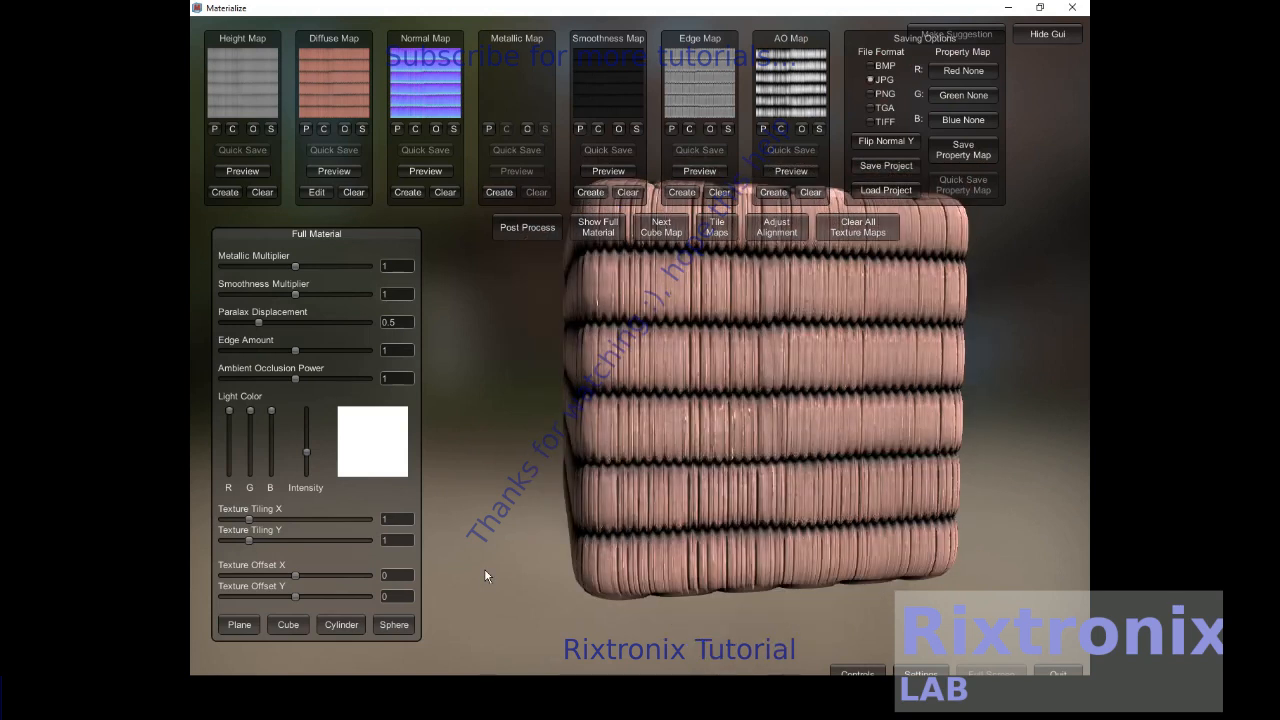
# - Preview the material on a cylinder and then on a sphere
pyautogui.click(341, 624)
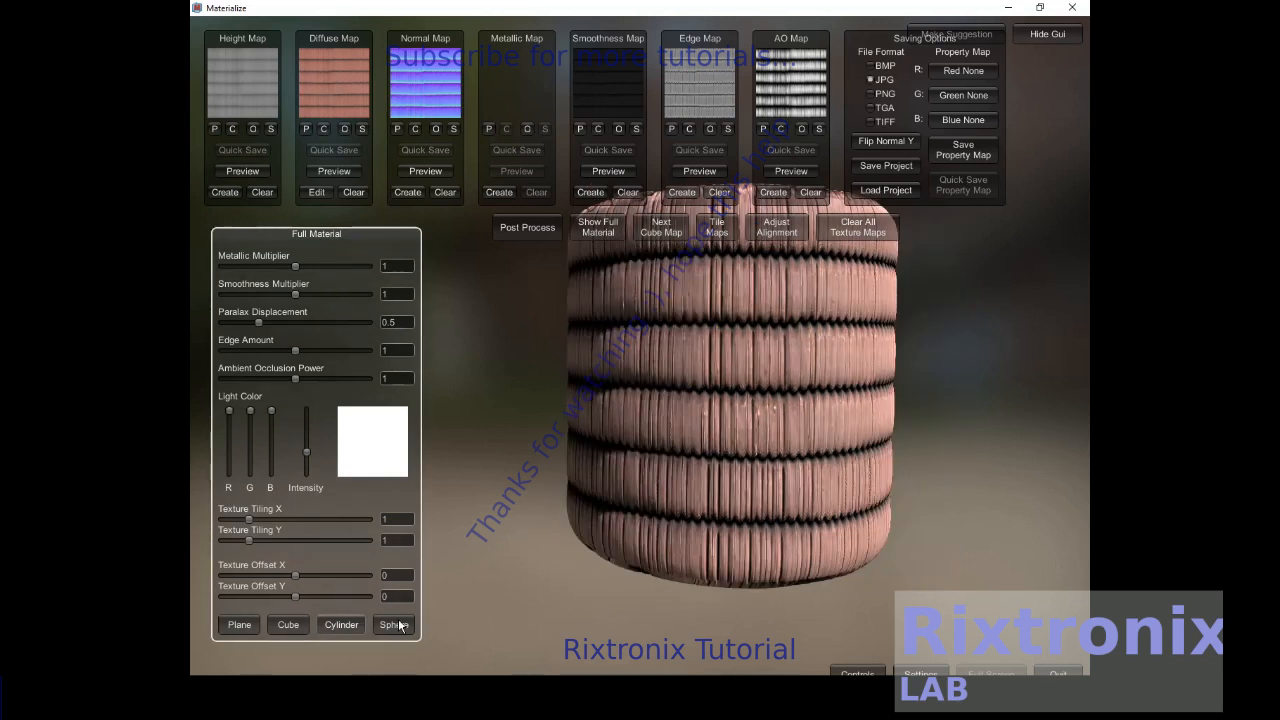
pyautogui.click(396, 624)
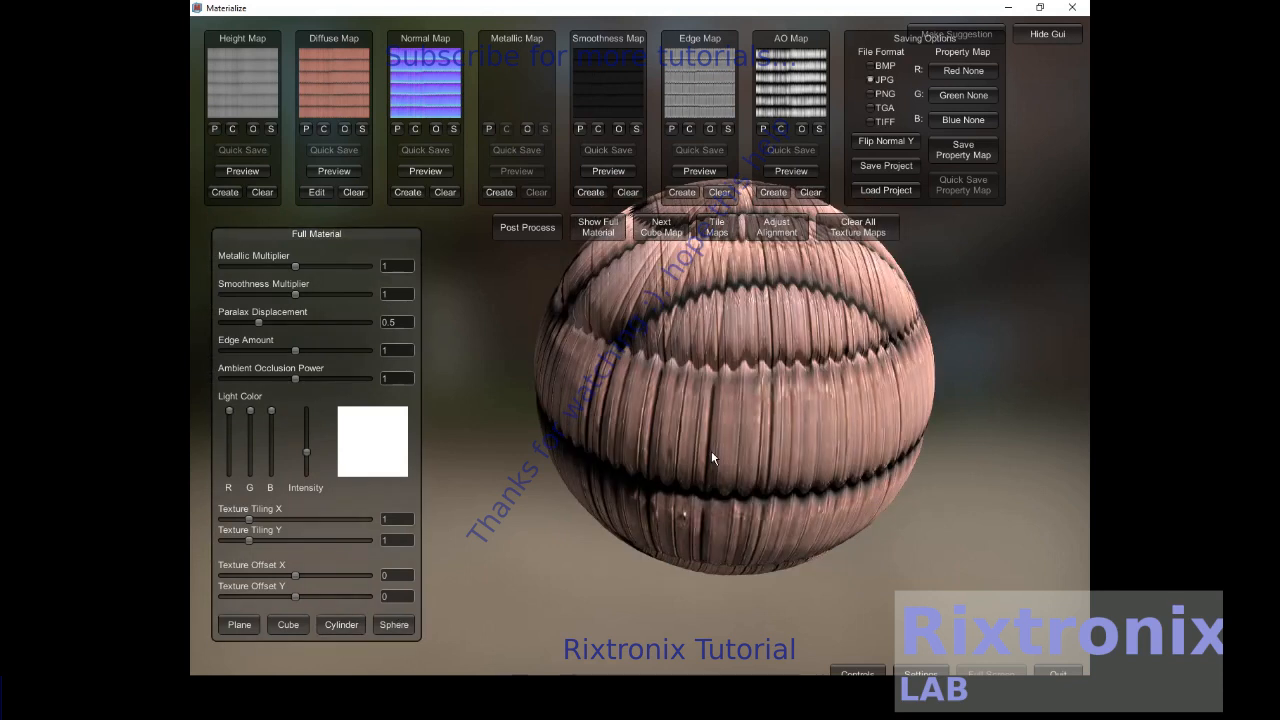
pyautogui.moveTo(711, 450); pyautogui.dragTo(700, 442, button='right')
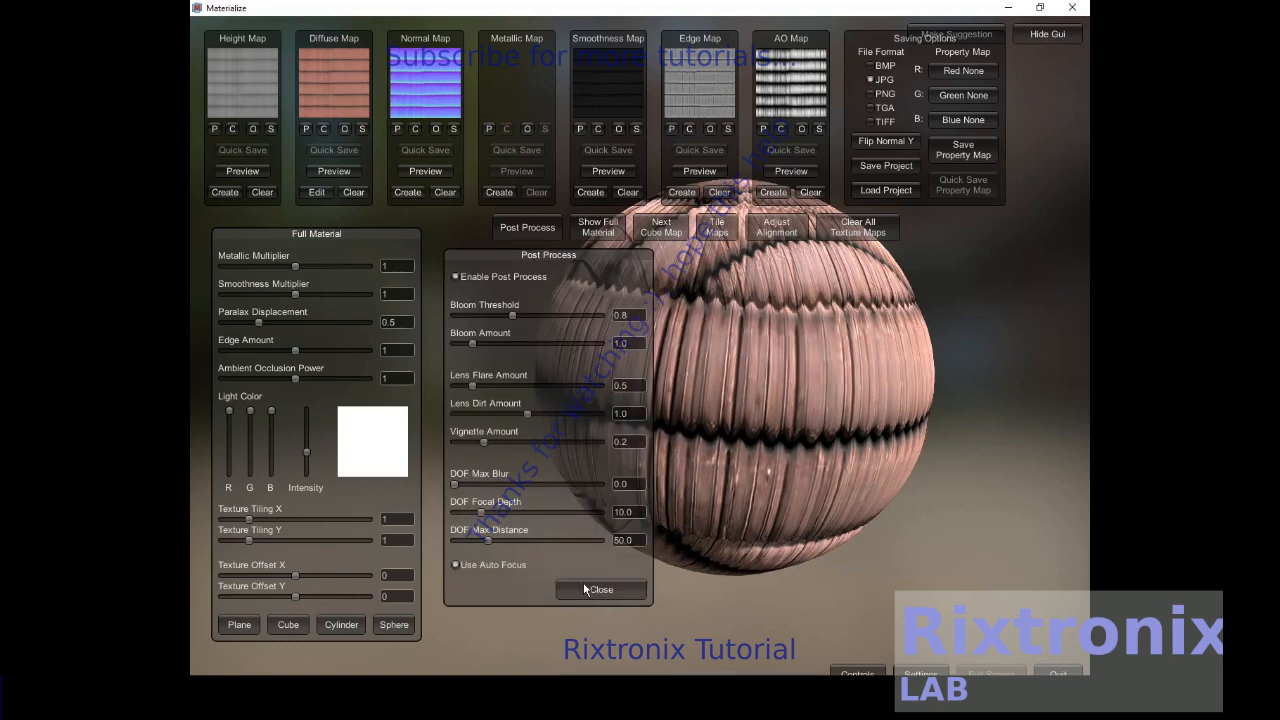
# - Close the post-process settings, open the tiling texture maker and switch to the next cube map environment
pyautogui.click(590, 589)
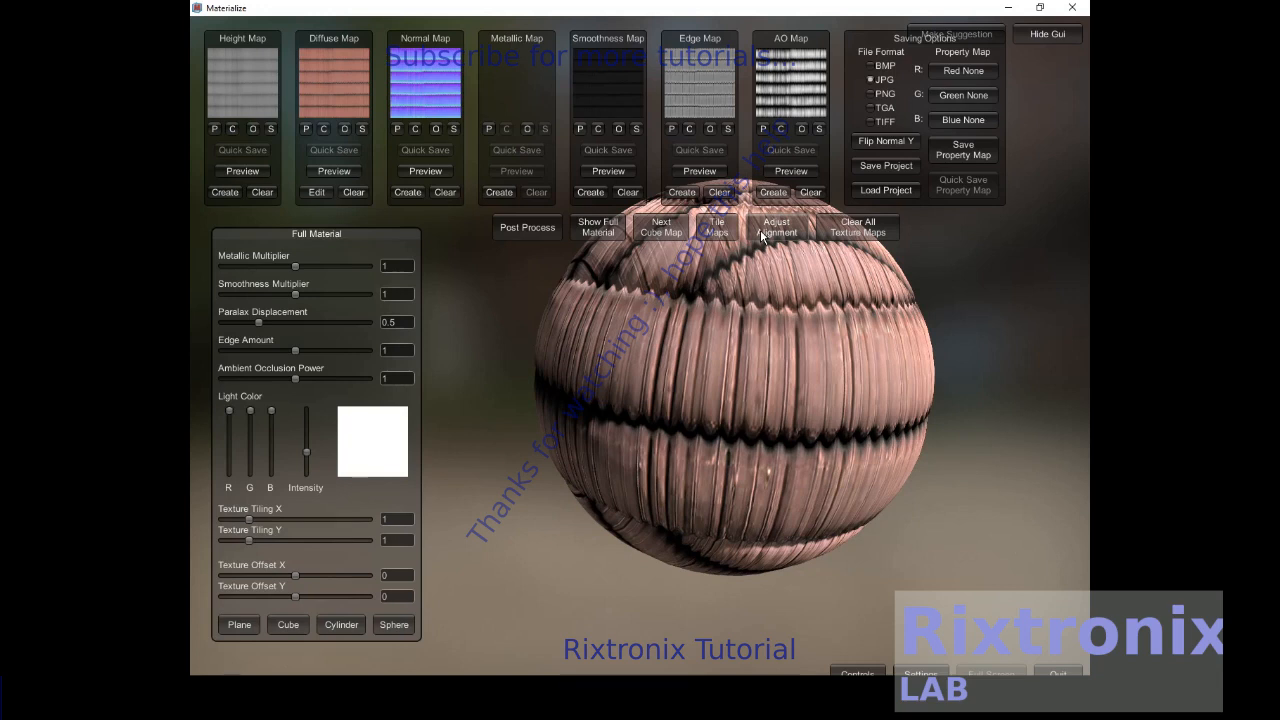
pyautogui.click(717, 228)
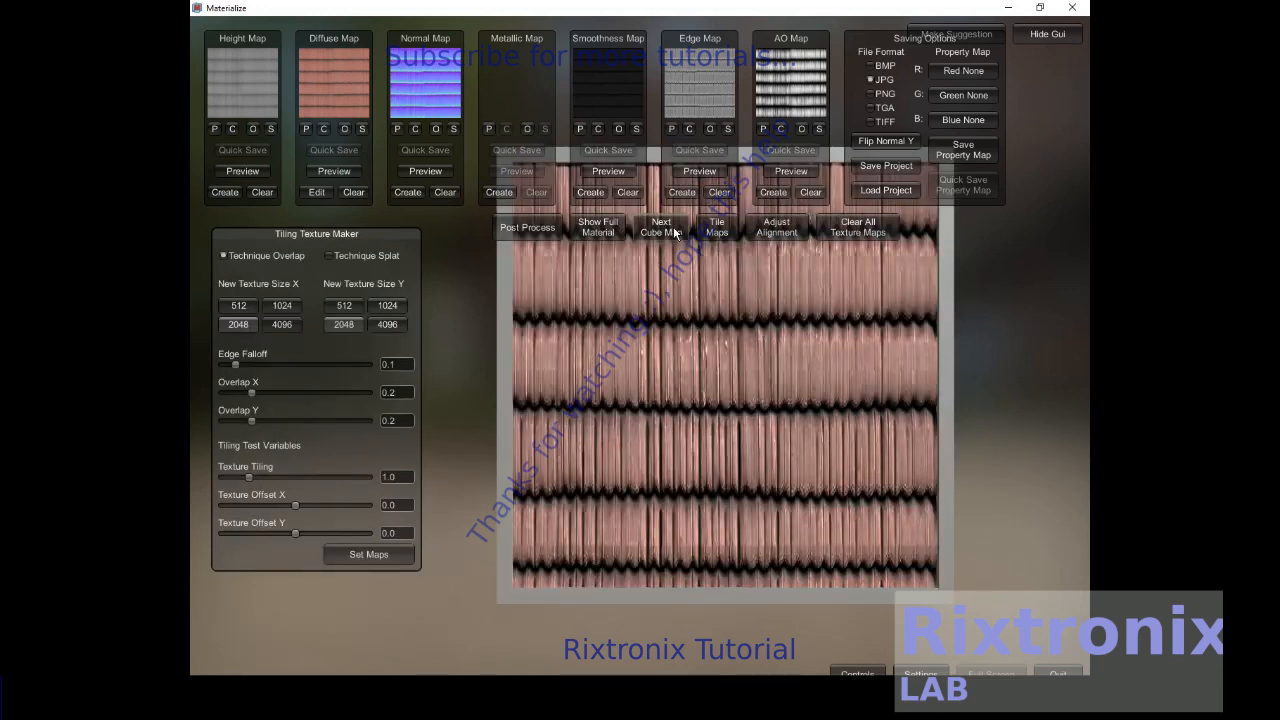
pyautogui.click(673, 226)
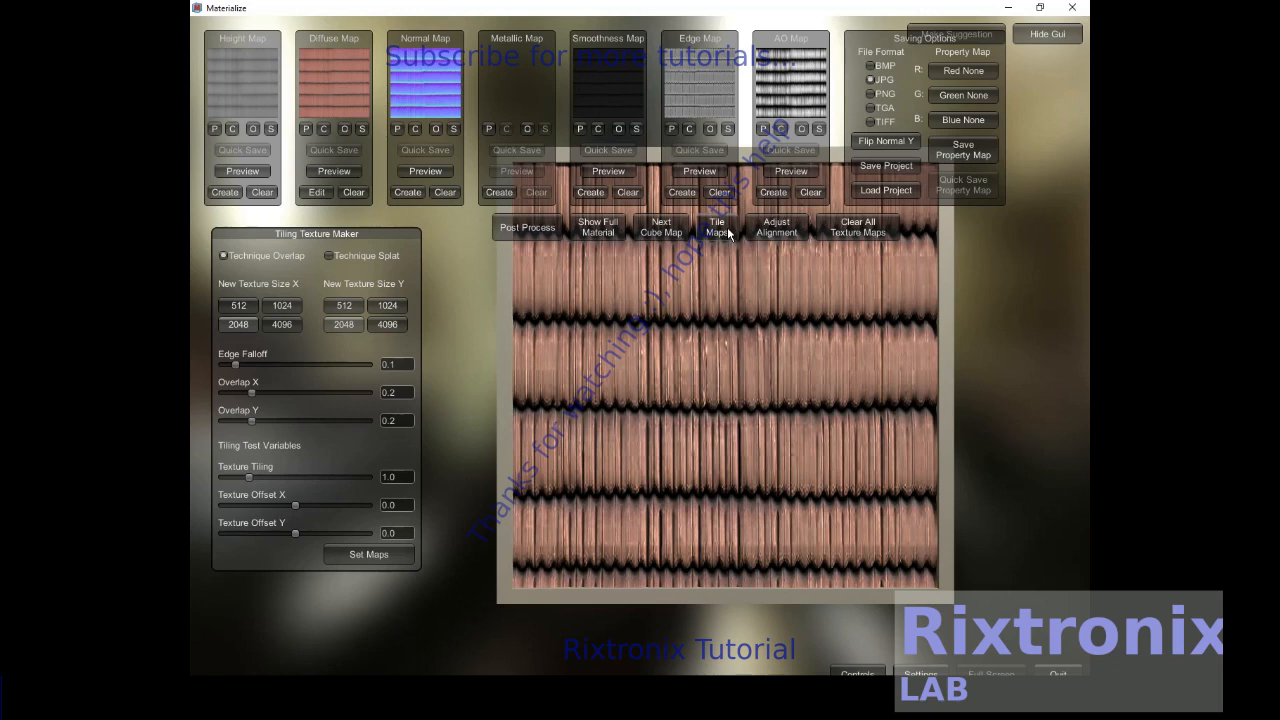
# - Open the texture alignment adjuster, then open the project save dialog and cancel it
pyautogui.click(777, 228)
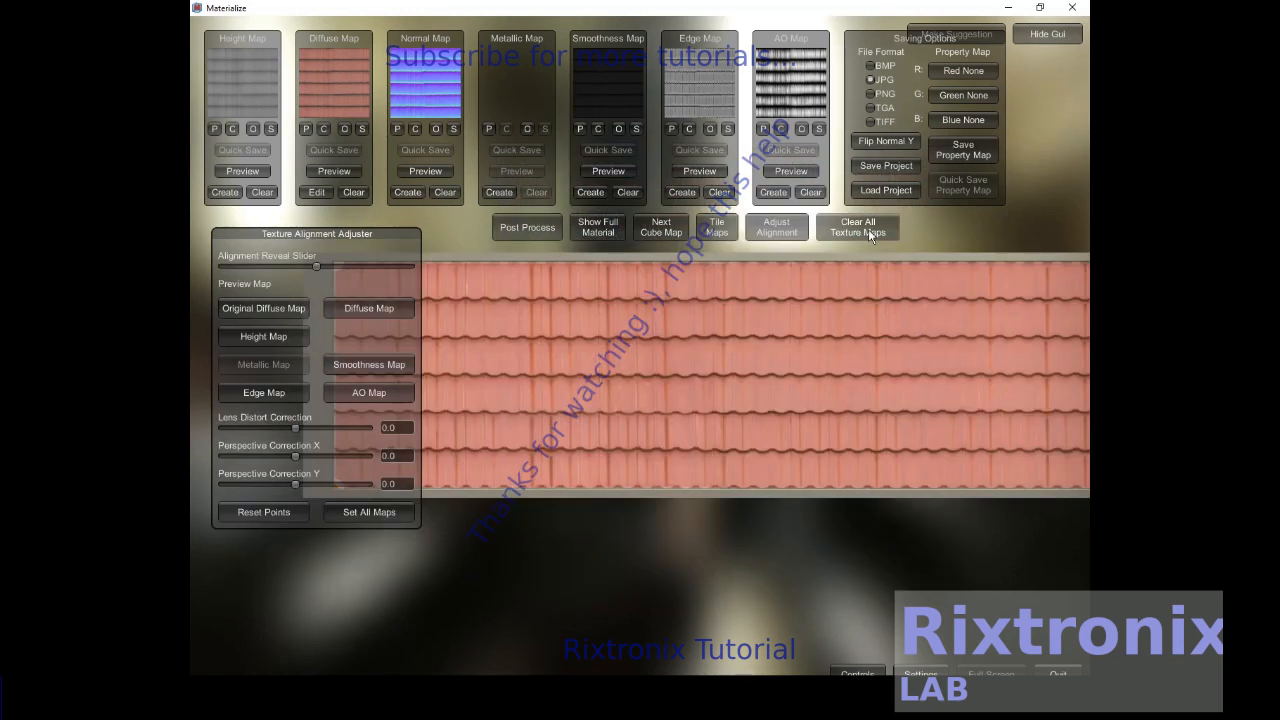
pyautogui.click(865, 167)
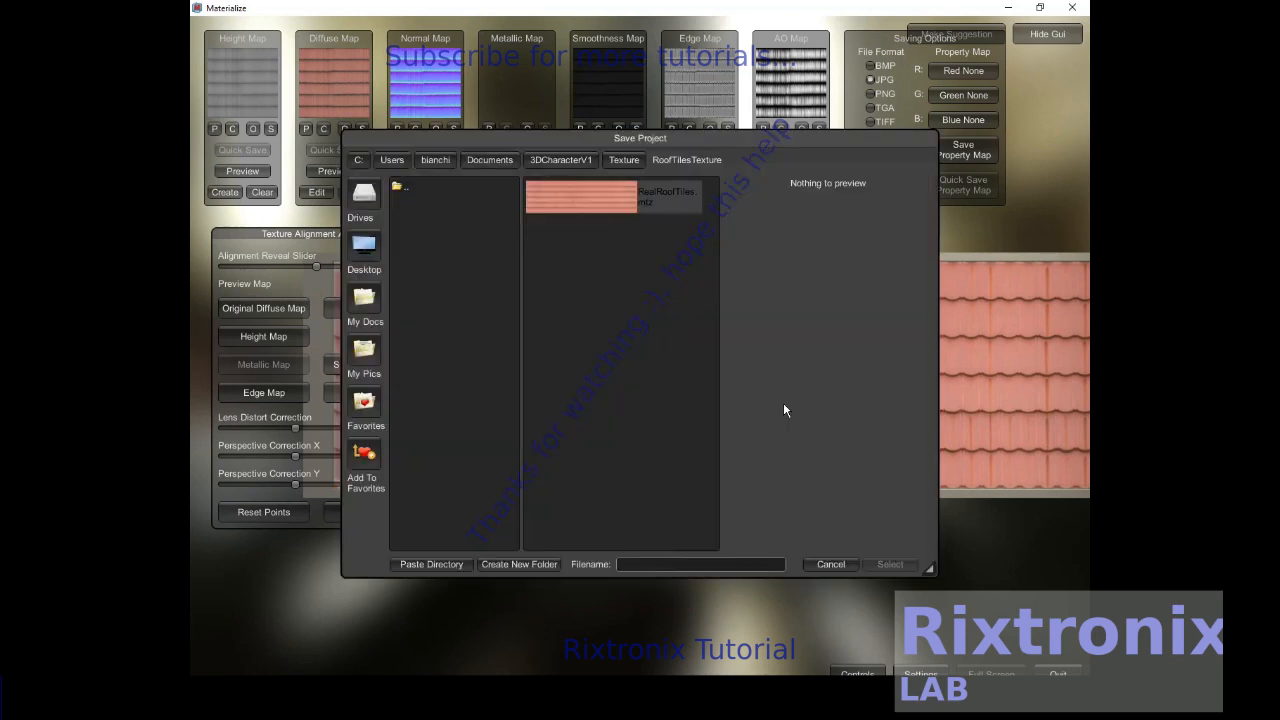
pyautogui.click(833, 565)
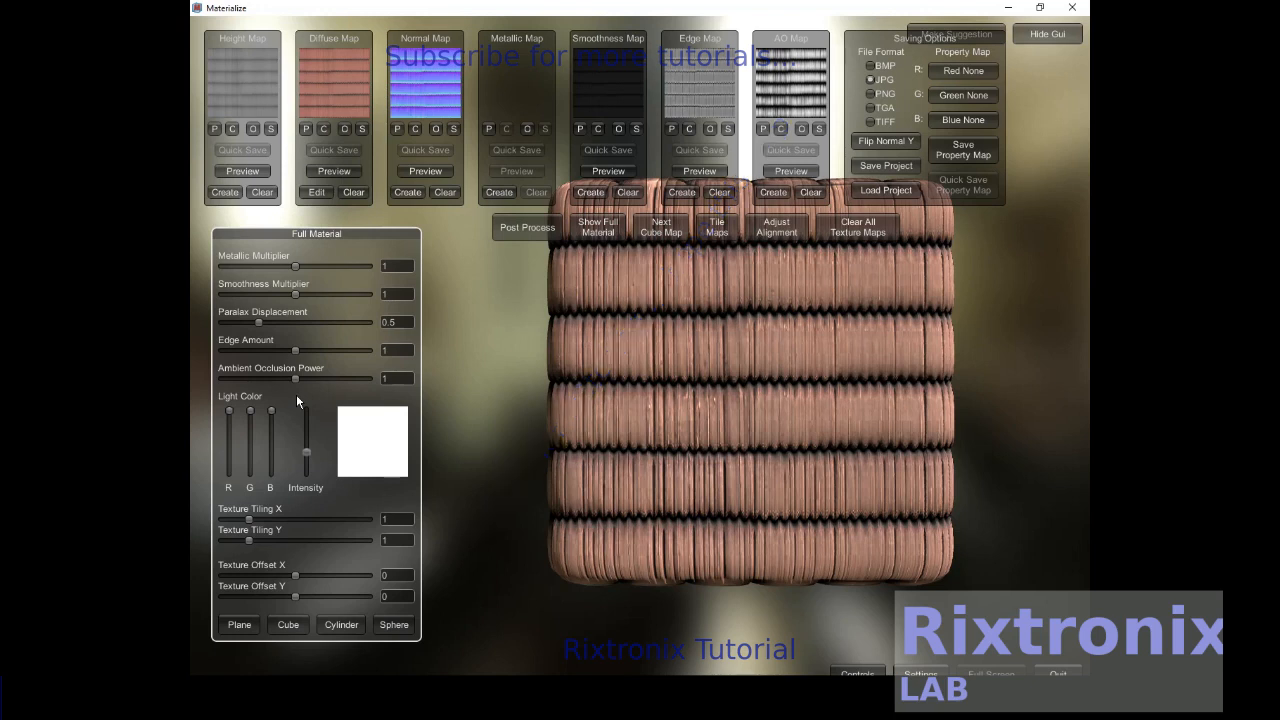
# - Set the full material's Edge Amount to about 0.93, Metallic Multiplier about 0.94 and Smoothness Multiplier about 1.05
pyautogui.moveTo(295, 350)
pyautogui.mouseDown()
pyautogui.moveTo(279, 351)
pyautogui.moveTo(290, 351)
pyautogui.mouseUp()
pyautogui.moveTo(295, 266); pyautogui.dragTo(308, 294)
pyautogui.moveTo(308, 295); pyautogui.dragTo(299, 295)
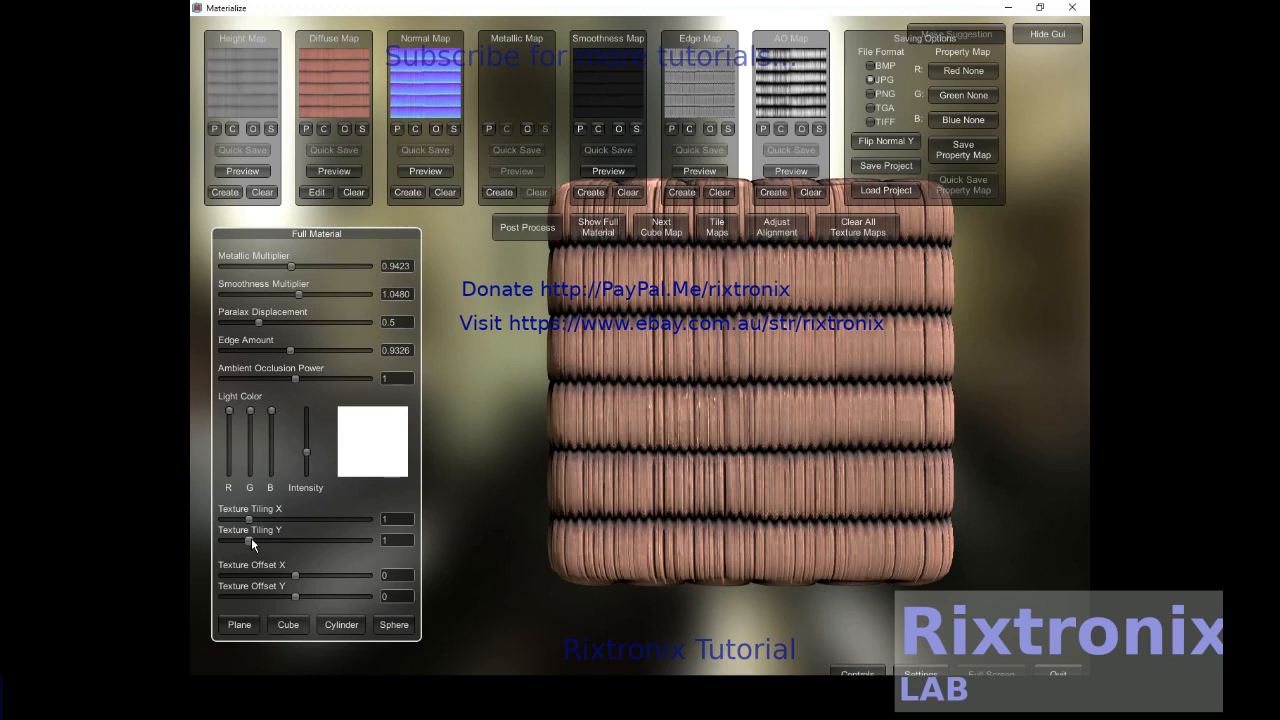
# - Set texture tiling to about 0.81 in X and 1.31 in Y, and texture offset X to about 0.11
pyautogui.moveTo(250, 540); pyautogui.dragTo(257, 519)
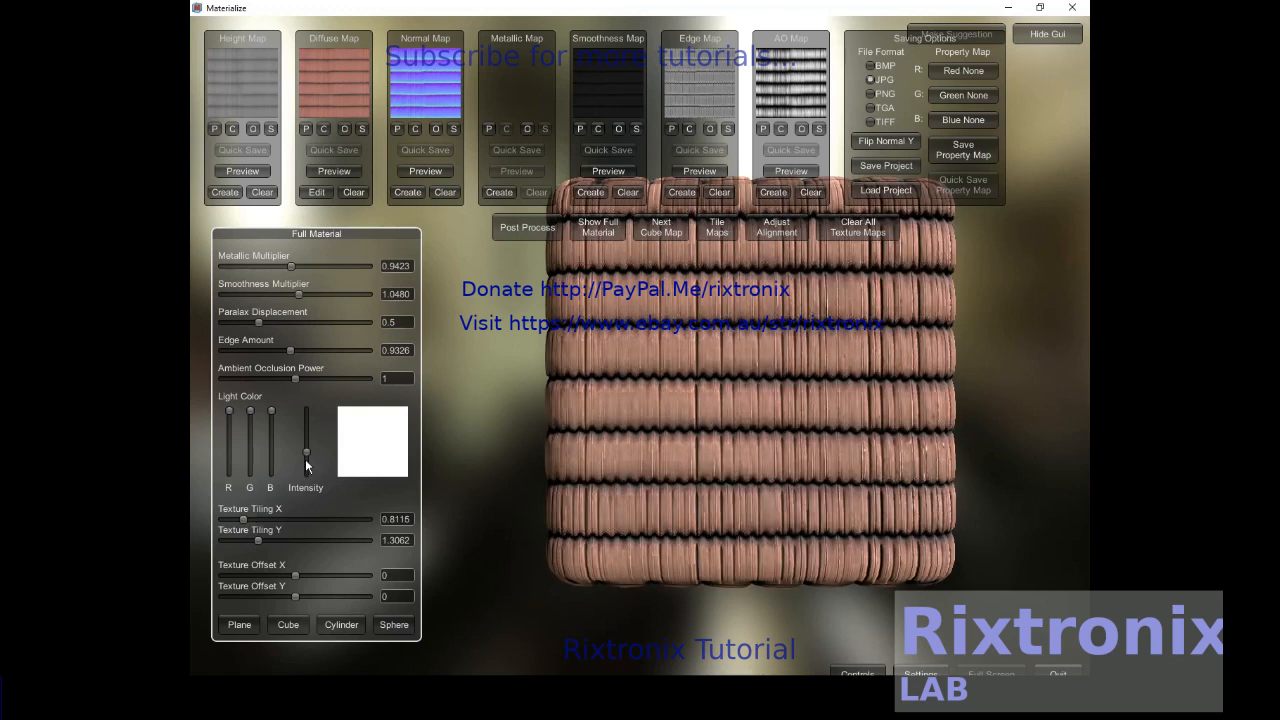
pyautogui.moveTo(295, 576); pyautogui.dragTo(305, 582)
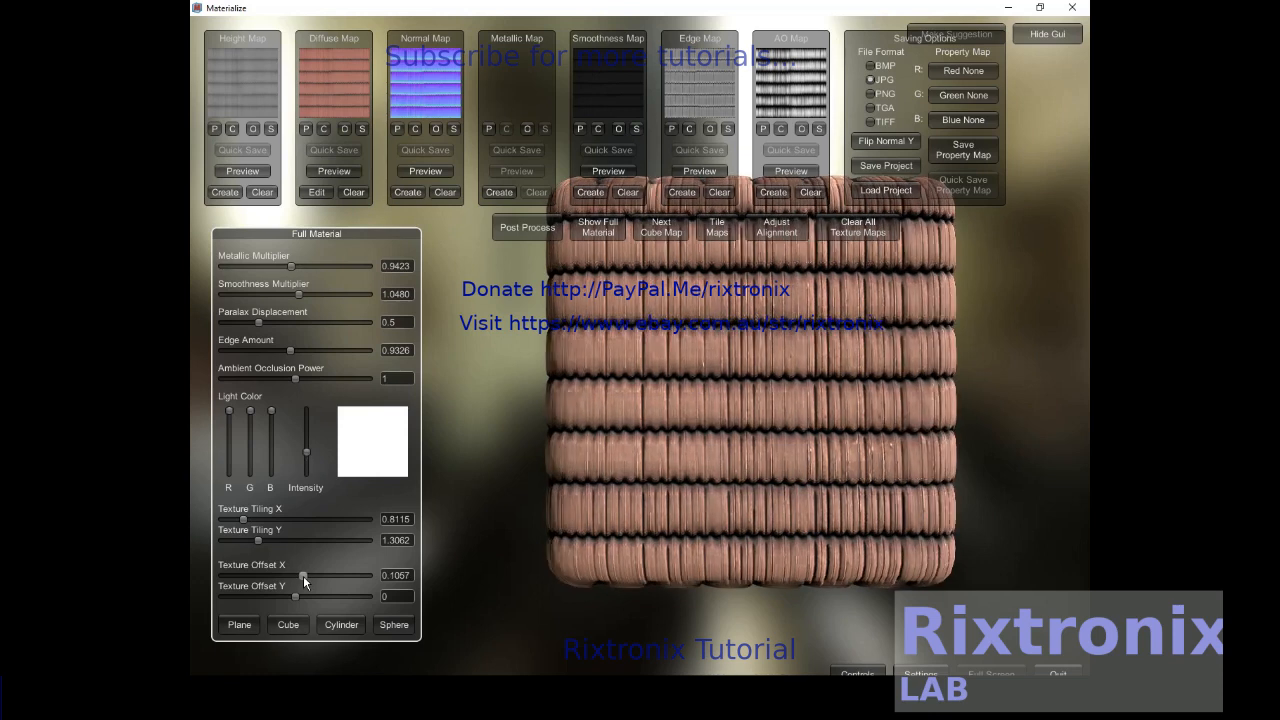
# - Preview the material on a cylinder and then on a plane
pyautogui.click(341, 625)
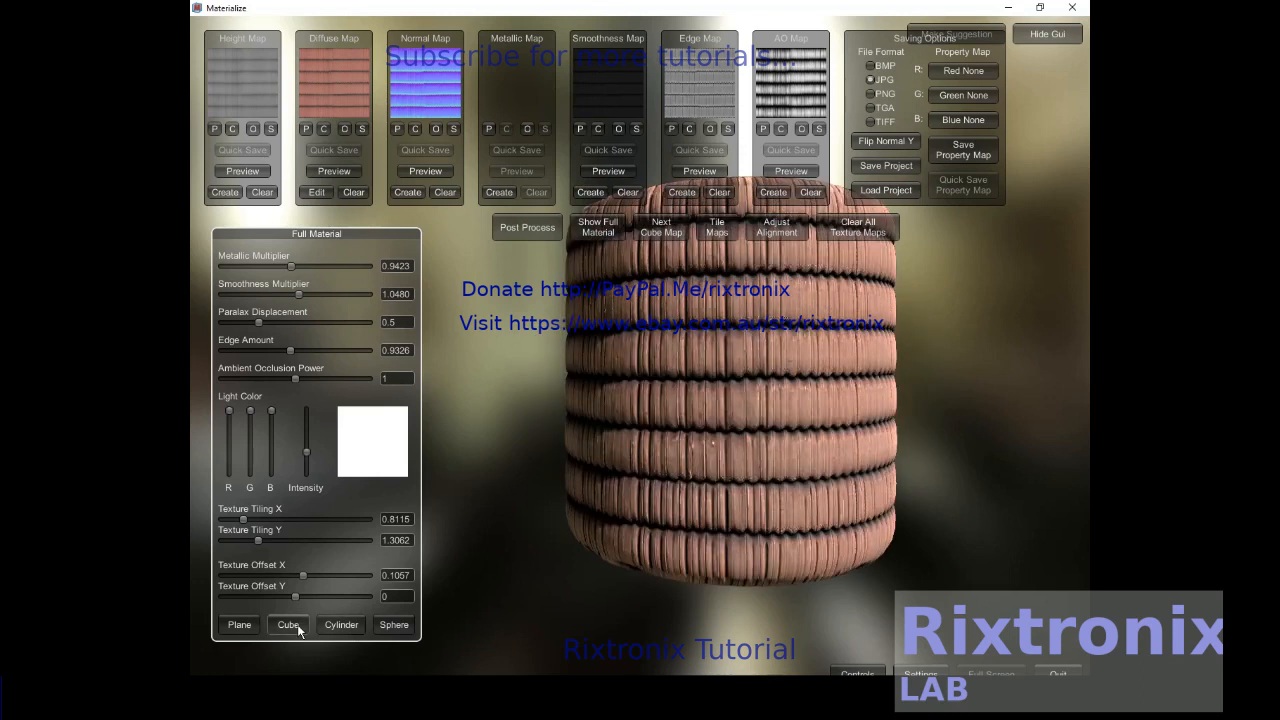
pyautogui.click(240, 625)
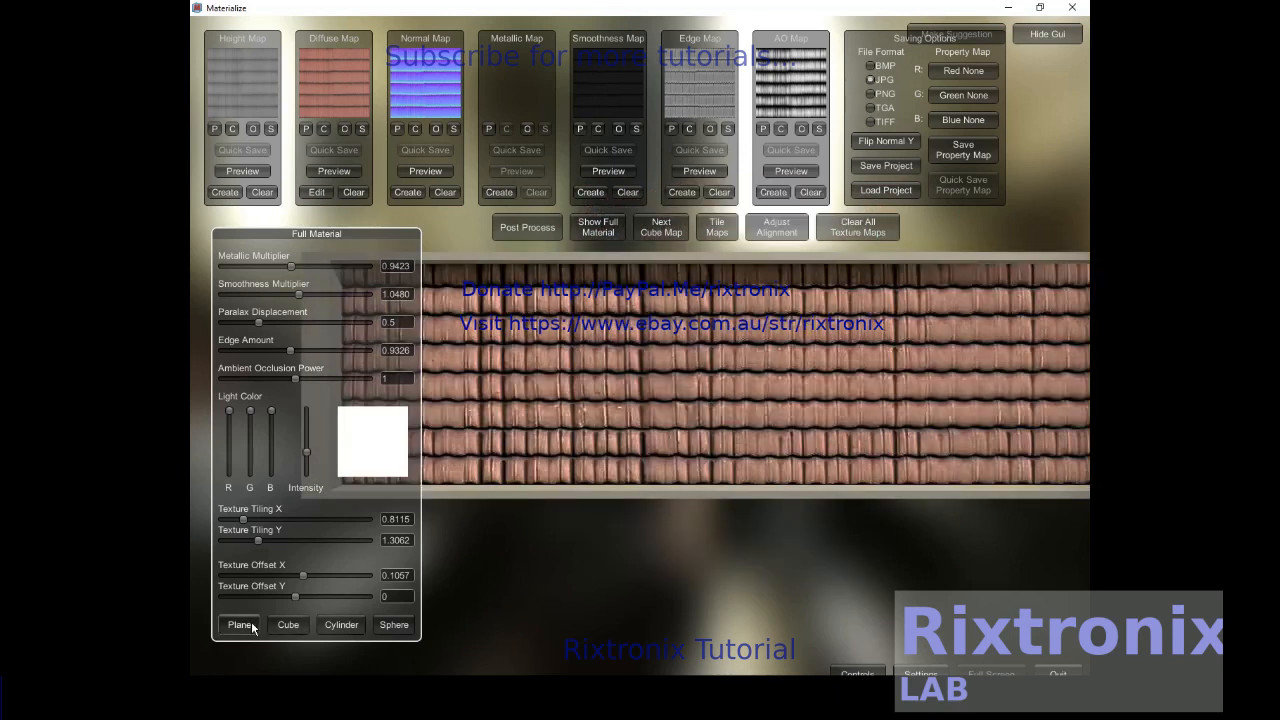